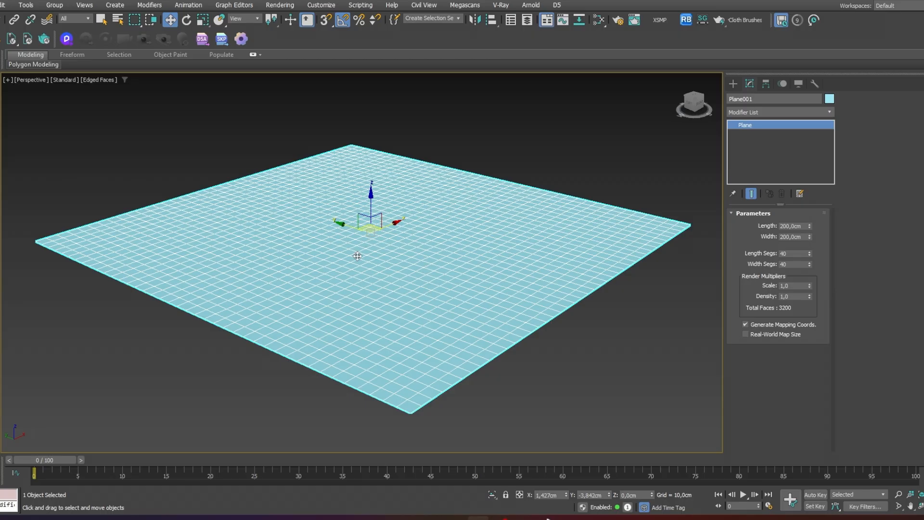
# Look through the plane's available modifiers, from the selection and world-space groups to the object-space group
pyautogui.click(757, 115)
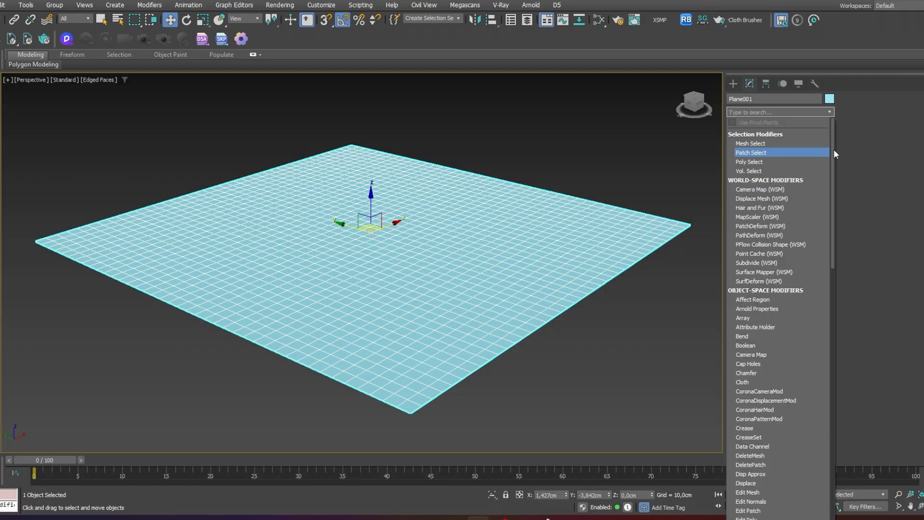
pyautogui.moveTo(833, 149); pyautogui.dragTo(838, 195)
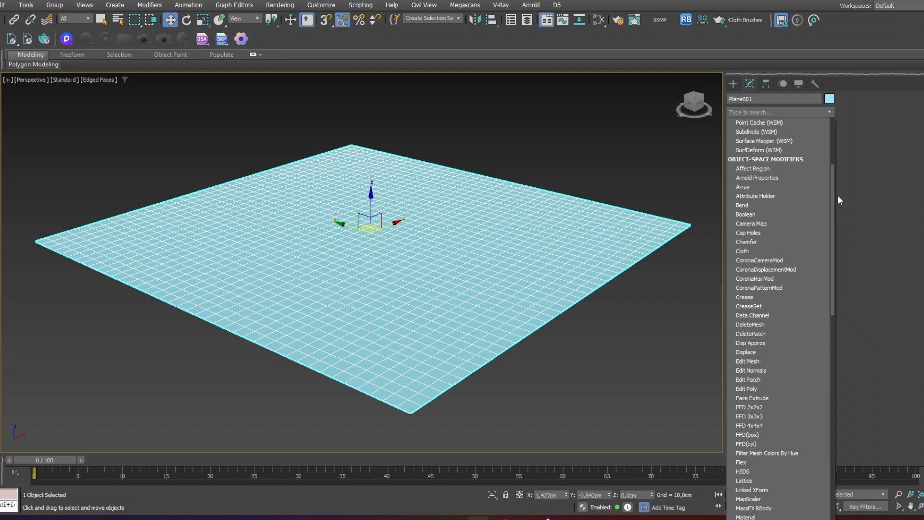
pyautogui.moveTo(836, 196); pyautogui.dragTo(842, 453)
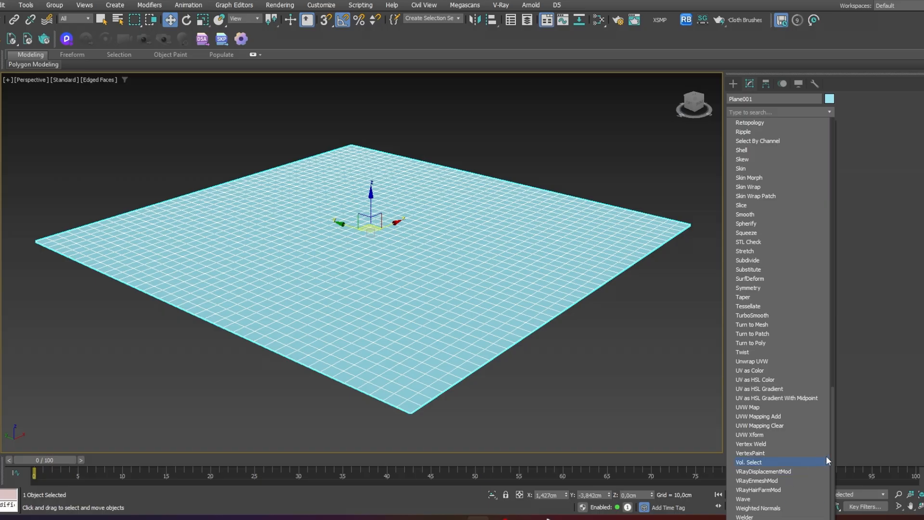
pyautogui.moveTo(834, 449); pyautogui.dragTo(836, 167)
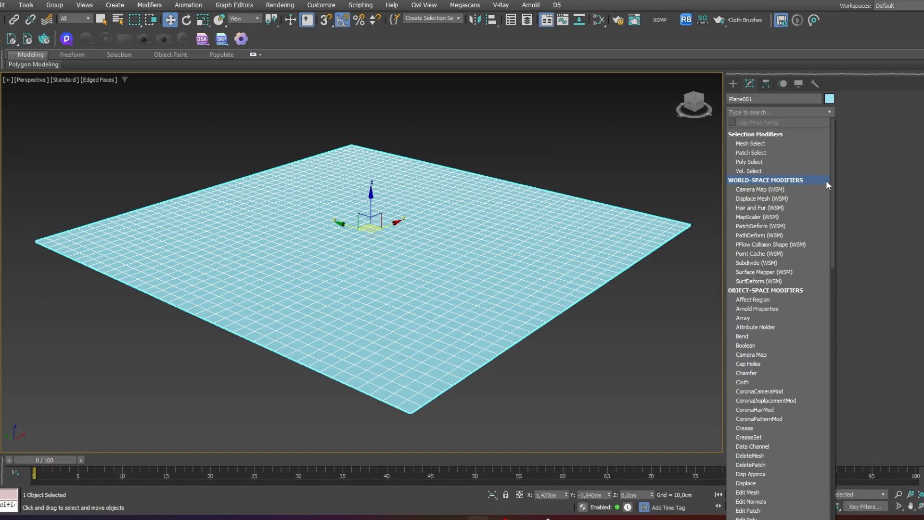
pyautogui.scroll(-1, 755, 289)
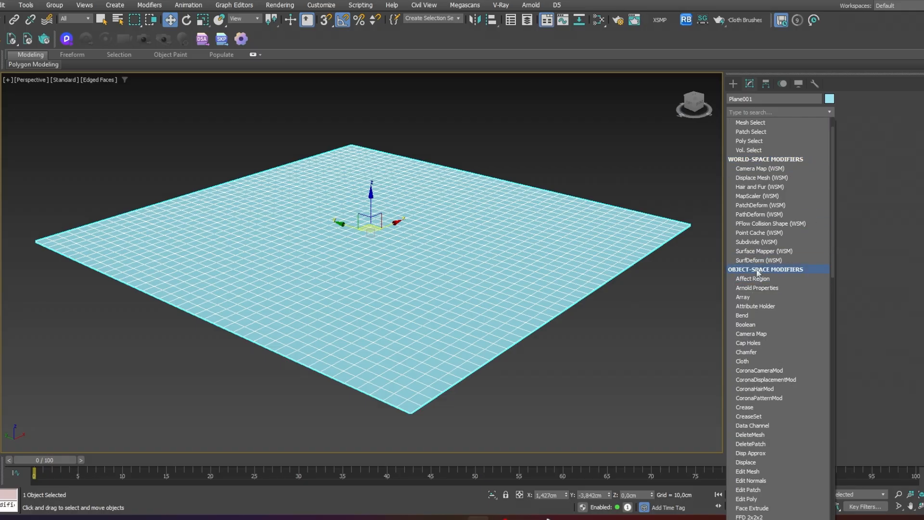
pyautogui.scroll(1, 773, 180)
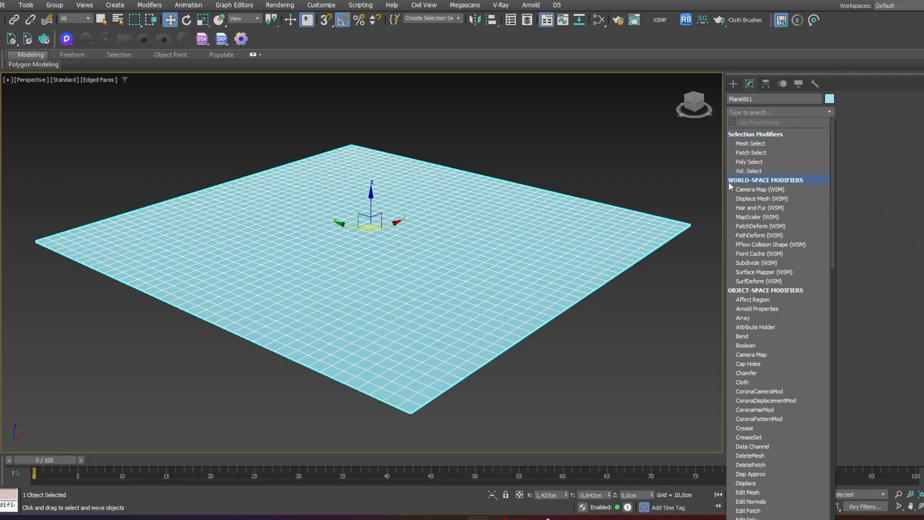
pyautogui.click(835, 194)
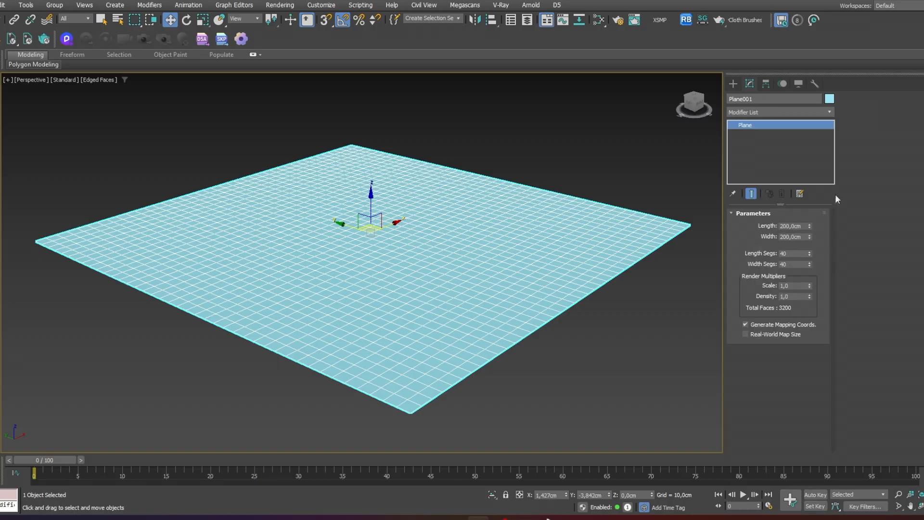
# Apply the object-space modifier Affect Region to the plane
pyautogui.click(740, 114)
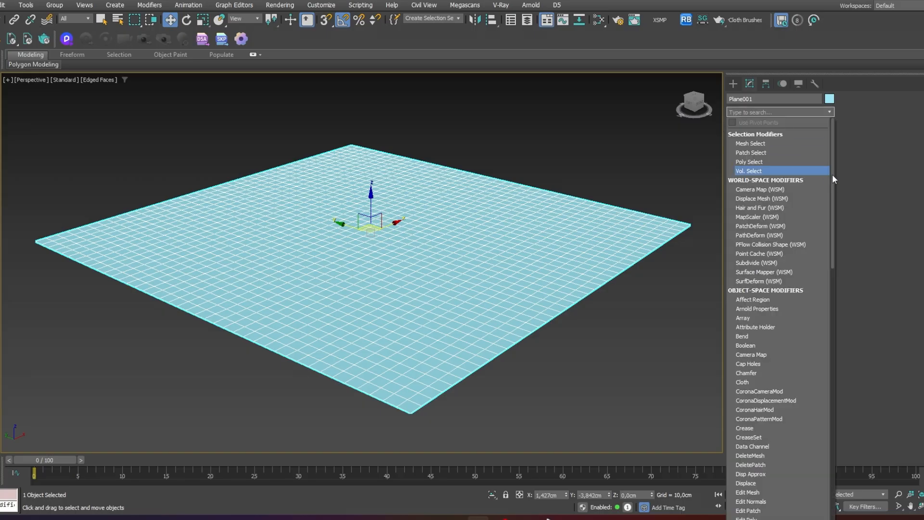
pyautogui.moveTo(833, 175); pyautogui.dragTo(833, 200)
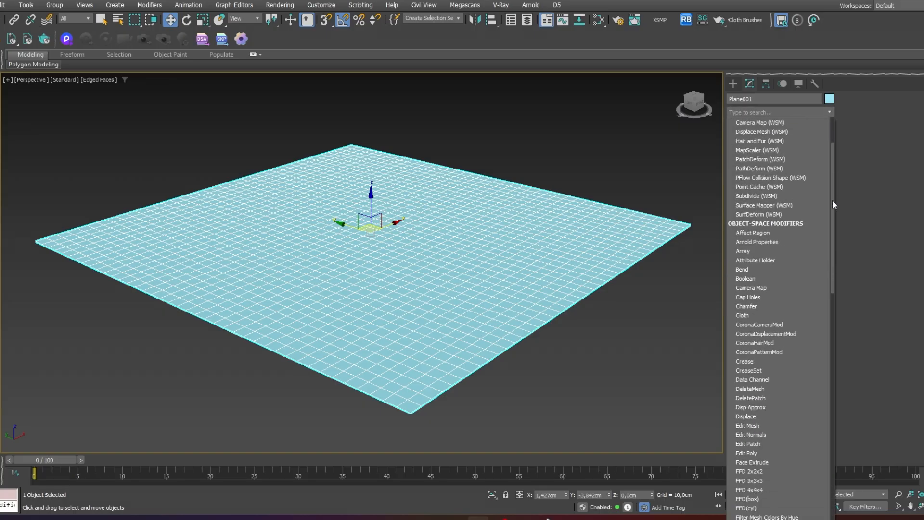
pyautogui.moveTo(833, 200); pyautogui.dragTo(830, 232)
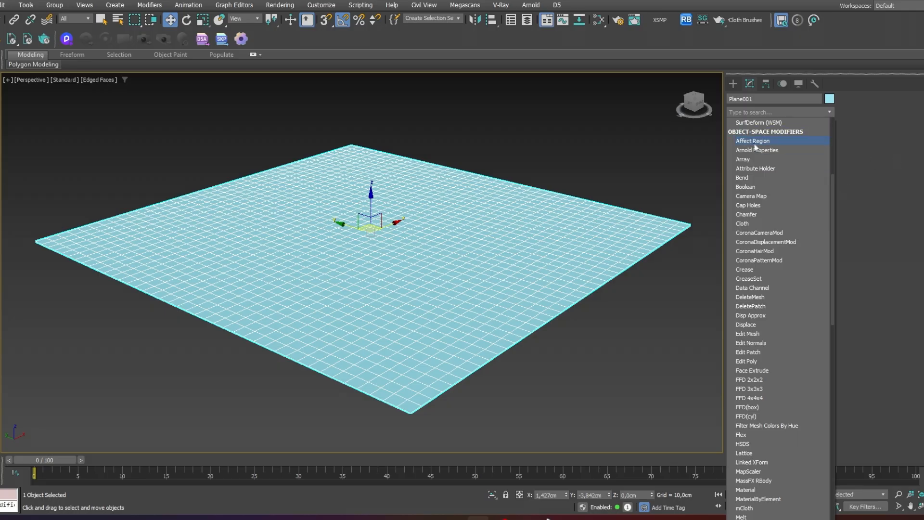
pyautogui.moveTo(844, 230); pyautogui.dragTo(848, 439)
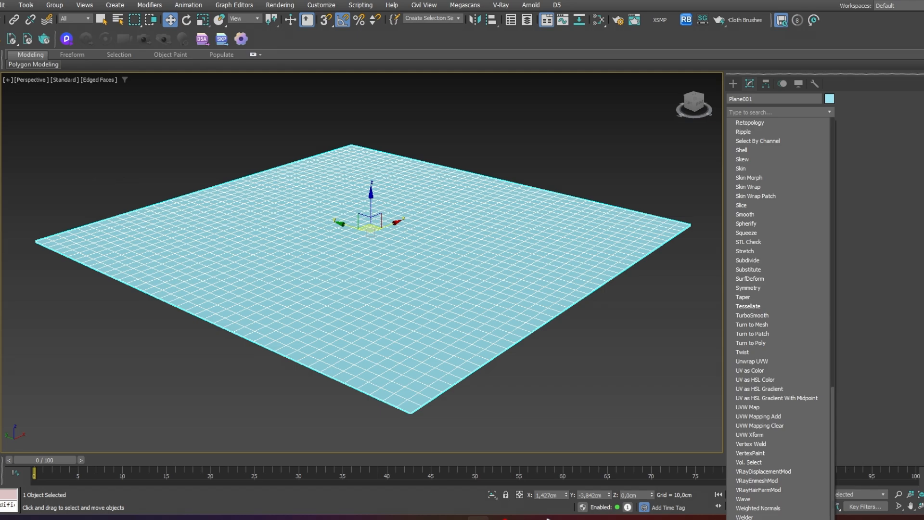
pyautogui.moveTo(832, 510); pyautogui.dragTo(849, 305)
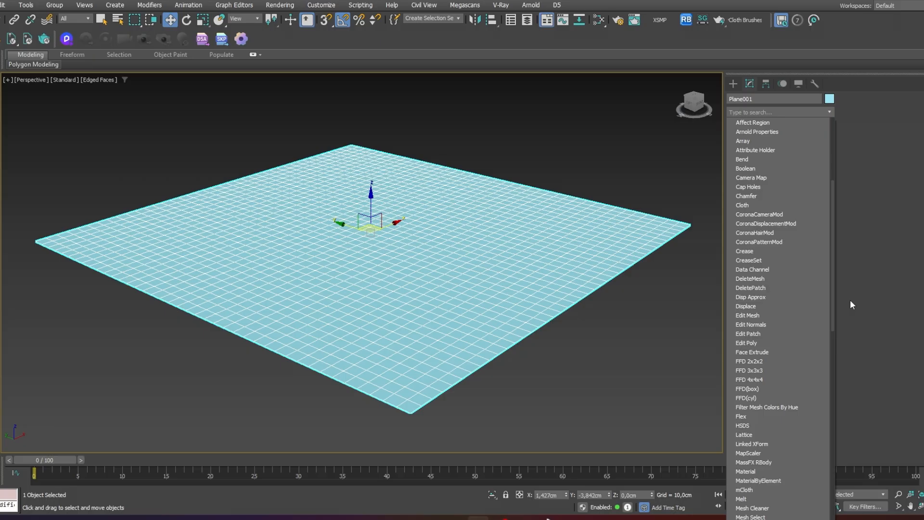
pyautogui.click(747, 124)
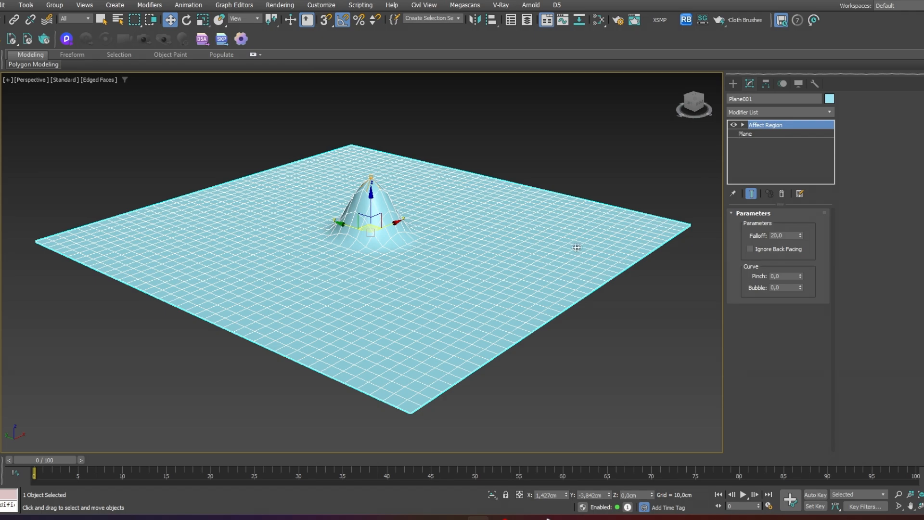
# Switch off Affect Region, inspect the flat plane and its base level, and switch the modifier back on
pyautogui.click(734, 124)
pyautogui.click(746, 133)
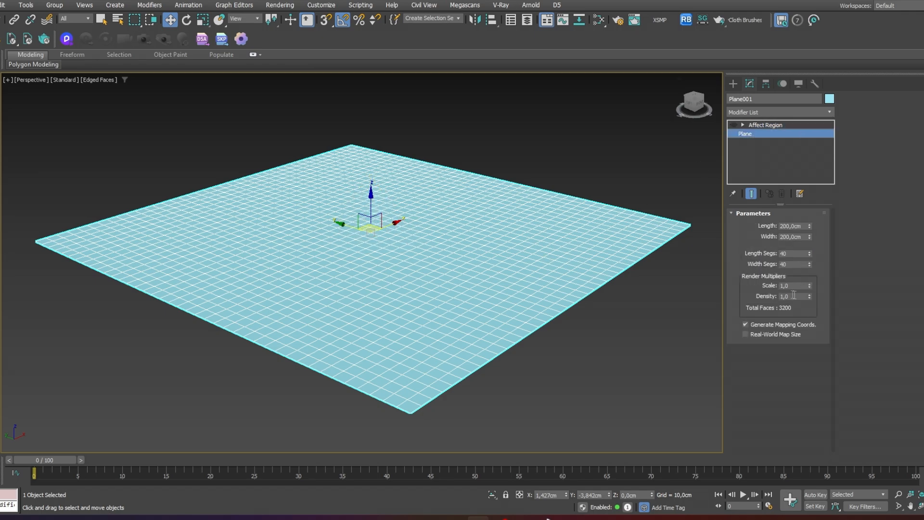
pyautogui.press('Tab')
pyautogui.press('Tab')
pyautogui.press('Tab')
pyautogui.click(586, 168)
pyautogui.click(453, 219)
pyautogui.keyDown('alt'); pyautogui.moveTo(566, 202); pyautogui.dragTo(604, 208, button='middle'); pyautogui.keyUp('alt')
pyautogui.moveTo(376, 126); pyautogui.dragTo(316, 443)
pyautogui.keyDown('alt'); pyautogui.moveTo(583, 195); pyautogui.dragTo(706, 159, button='middle'); pyautogui.keyUp('alt')
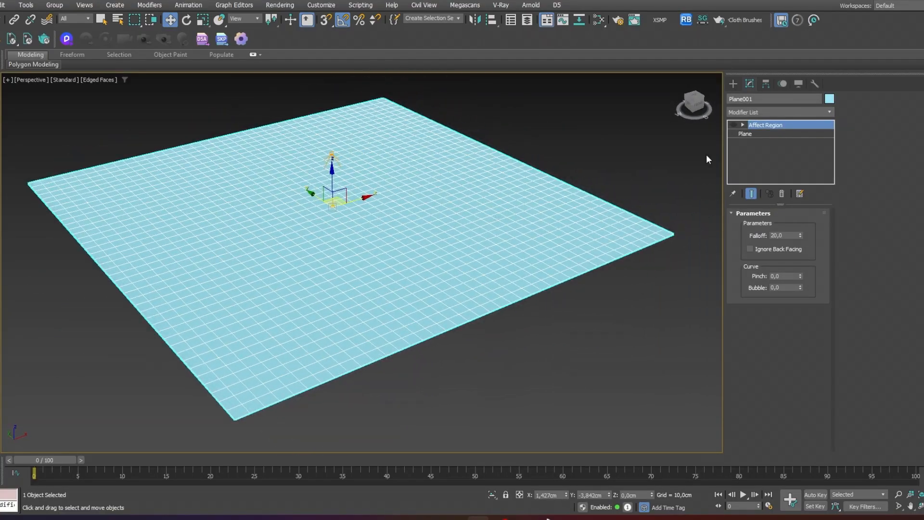
pyautogui.click(733, 125)
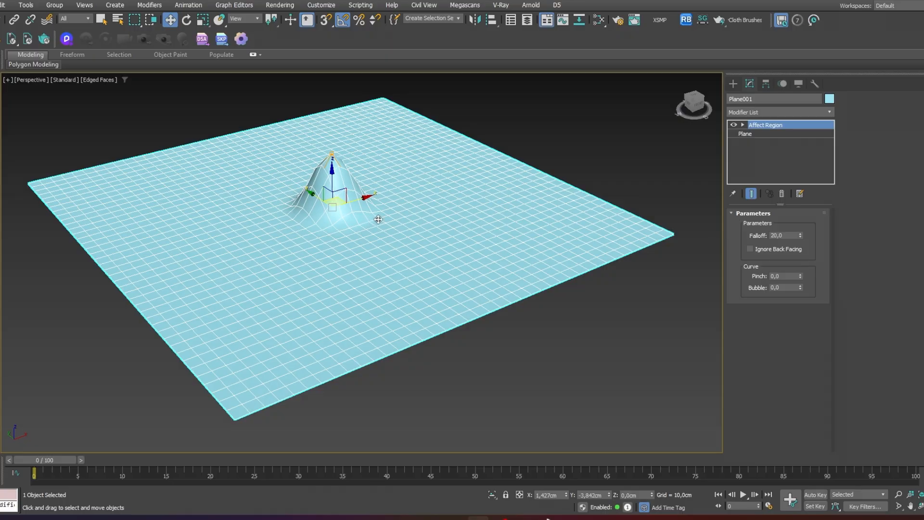
# Widen the bump in a front wireframe view by setting the Affect Region falloff to 57.4
pyautogui.keyDown('alt'); pyautogui.moveTo(376, 199); pyautogui.dragTo(395, 194, button='middle'); pyautogui.keyUp('alt')
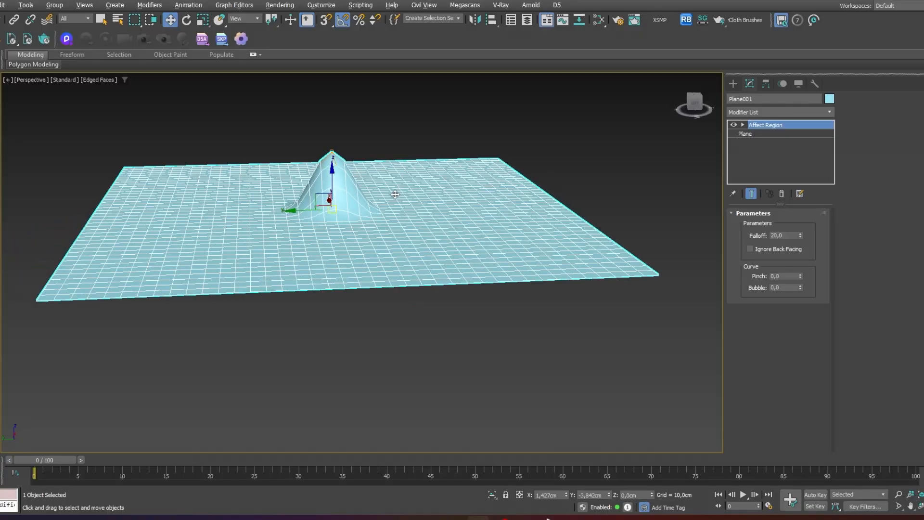
pyautogui.press('f')
pyautogui.press('F3')
pyautogui.scroll(5, 391, 201)
pyautogui.click(541, 209)
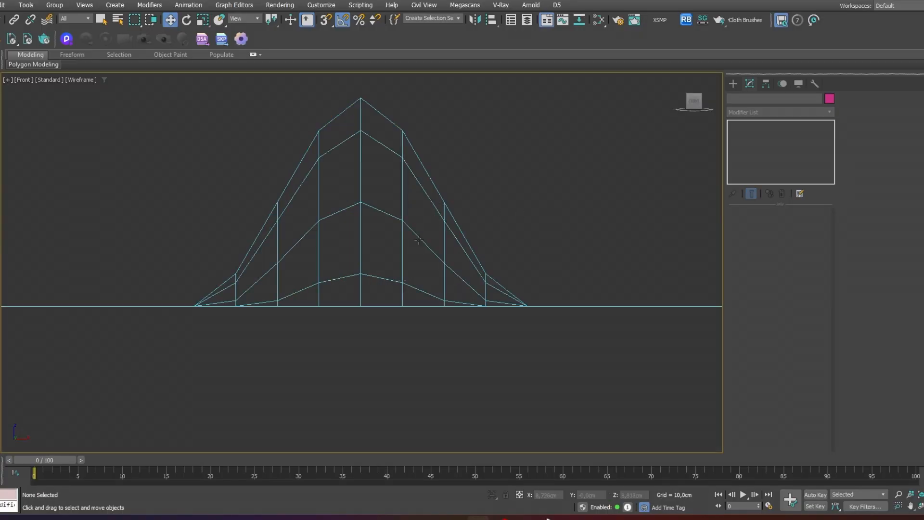
pyautogui.click(374, 306)
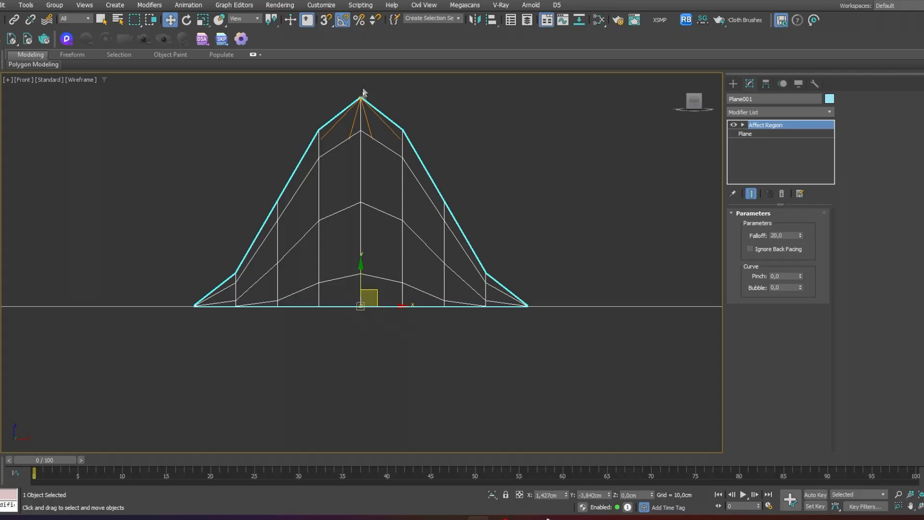
pyautogui.moveTo(800, 235); pyautogui.dragTo(790, 134)
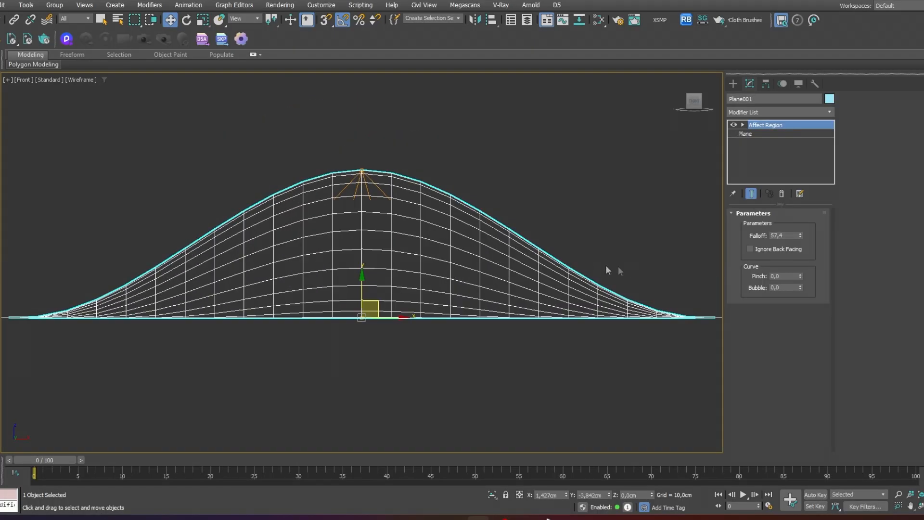
# Return to the edged-faces perspective view and set the Affect Region falloff to 35.381
pyautogui.press('p')
pyautogui.keyDown('alt'); pyautogui.moveTo(516, 244); pyautogui.dragTo(396, 287, button='middle'); pyautogui.keyUp('alt')
pyautogui.moveTo(800, 235)
pyautogui.mouseDown()
pyautogui.moveTo(793, 201)
pyautogui.moveTo(795, 251)
pyautogui.moveTo(792, 240)
pyautogui.moveTo(774, 263)
pyautogui.moveTo(802, 283)
pyautogui.mouseUp()
pyautogui.press('F3')
pyautogui.moveTo(800, 236)
pyautogui.mouseDown()
pyautogui.moveTo(807, 155)
pyautogui.moveTo(788, 335)
pyautogui.moveTo(829, 175)
pyautogui.moveTo(814, 195)
pyautogui.moveTo(814, 248)
pyautogui.mouseUp()
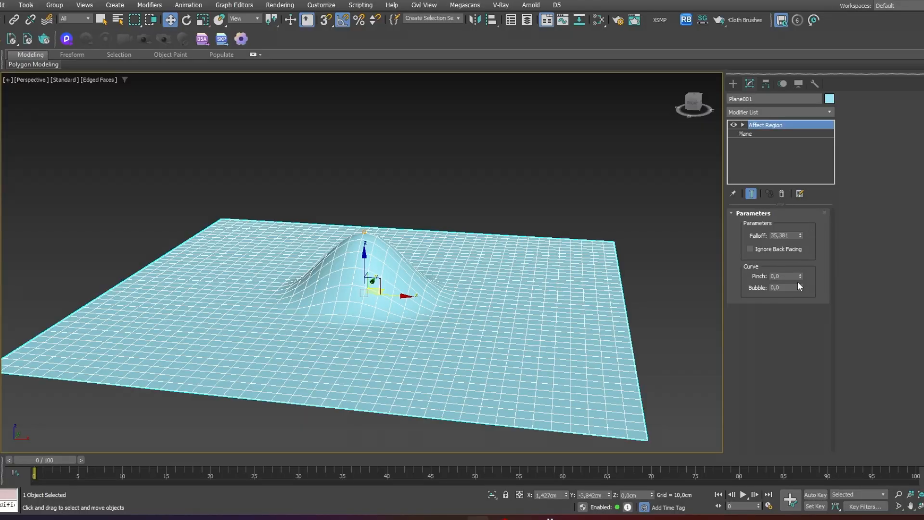
# Try out the Affect Region pinch, setting it to -0.8 while viewing the plane in front wireframe
pyautogui.moveTo(801, 276); pyautogui.dragTo(780, 314)
pyautogui.press('f')
pyautogui.press('F3')
pyautogui.scroll(5, 362, 304)
pyautogui.click(393, 317)
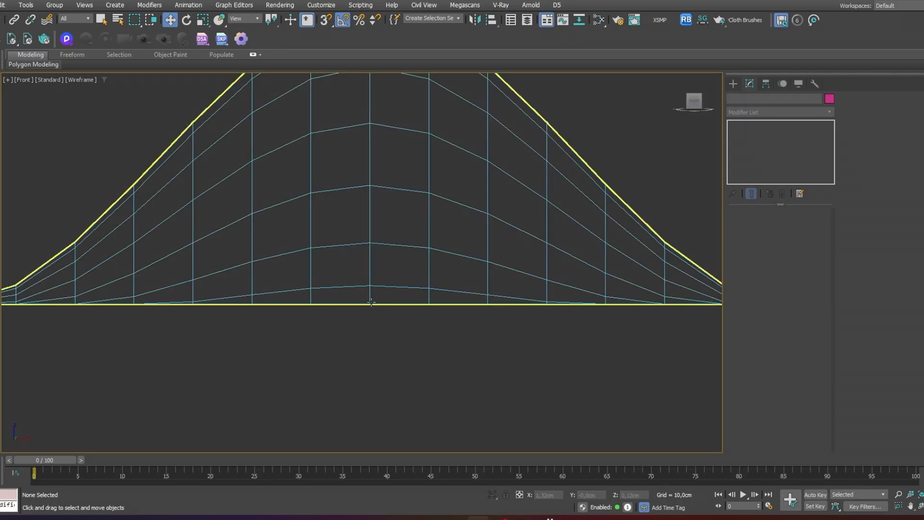
pyautogui.click(391, 304)
pyautogui.moveTo(397, 143); pyautogui.dragTo(390, 265, button='middle')
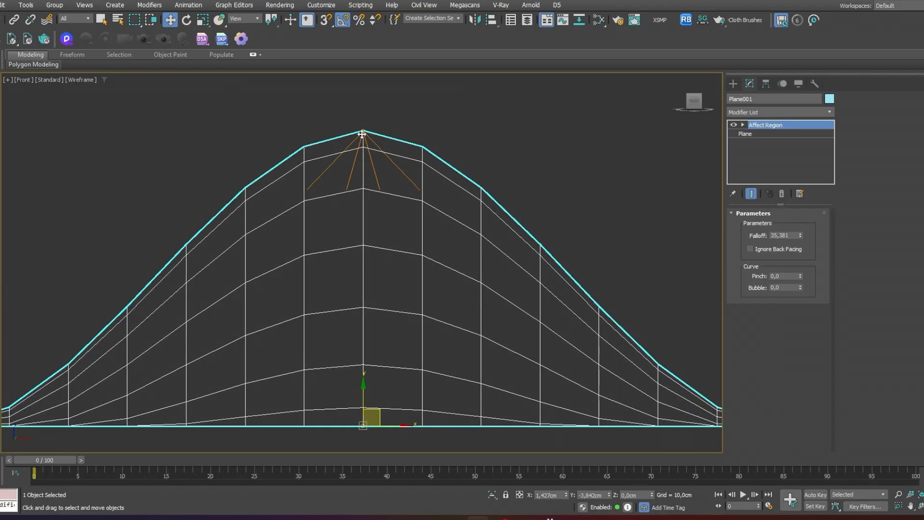
pyautogui.moveTo(800, 242); pyautogui.dragTo(805, 309)
pyautogui.scroll(-3, 389, 165)
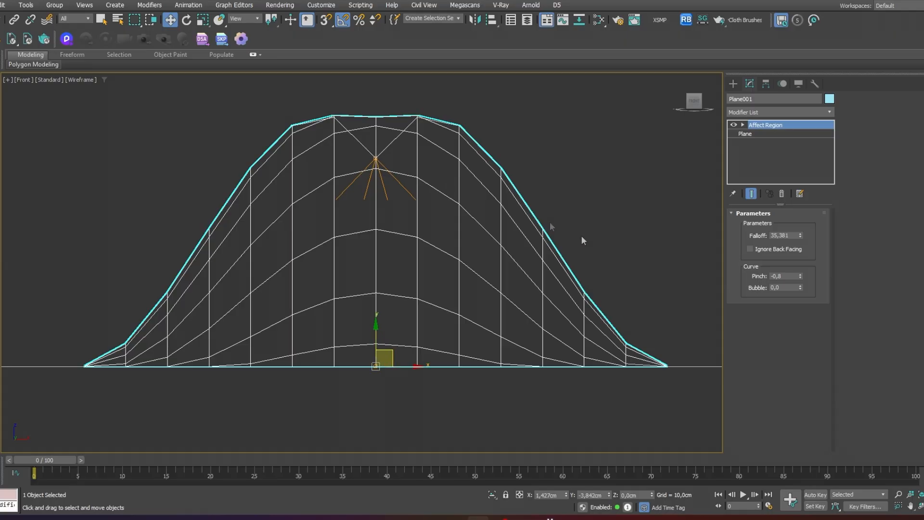
# Reset the pinch to 0 and set the bubble to -1.24, viewing the plane in shaded perspective
pyautogui.doubleClick(776, 275)
pyautogui.press('BackSpace')
pyautogui.press('Tab')
pyautogui.moveTo(802, 288); pyautogui.dragTo(782, 354)
pyautogui.press('F3')
pyautogui.keyDown('alt'); pyautogui.moveTo(613, 302); pyautogui.dragTo(465, 332, button='middle'); pyautogui.keyUp('alt')
pyautogui.press('p')
pyautogui.scroll(-5, 465, 331)
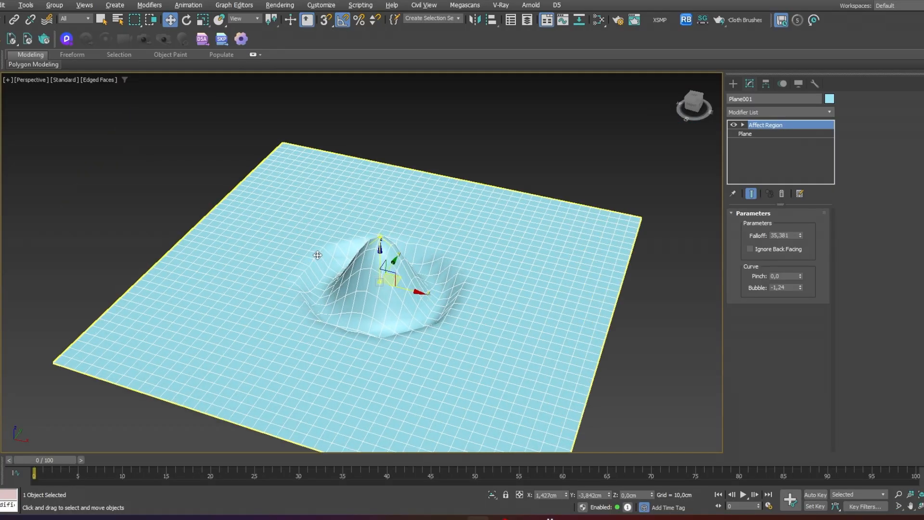
# Shape the plane's dome with falloff 58.379, bubble 2.224 and pinch -1.09, and display it shaded without edges
pyautogui.moveTo(801, 287); pyautogui.dragTo(790, 149)
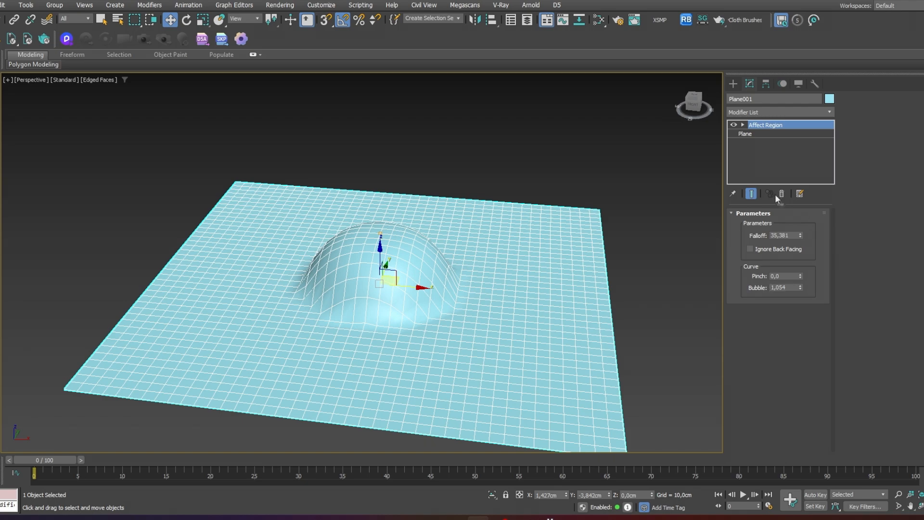
pyautogui.moveTo(800, 235); pyautogui.dragTo(801, 213)
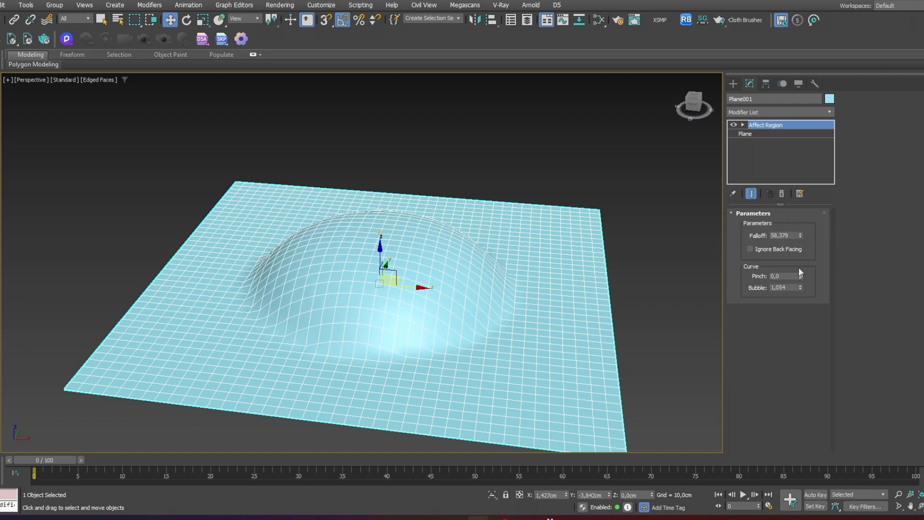
pyautogui.moveTo(801, 274); pyautogui.dragTo(797, 226)
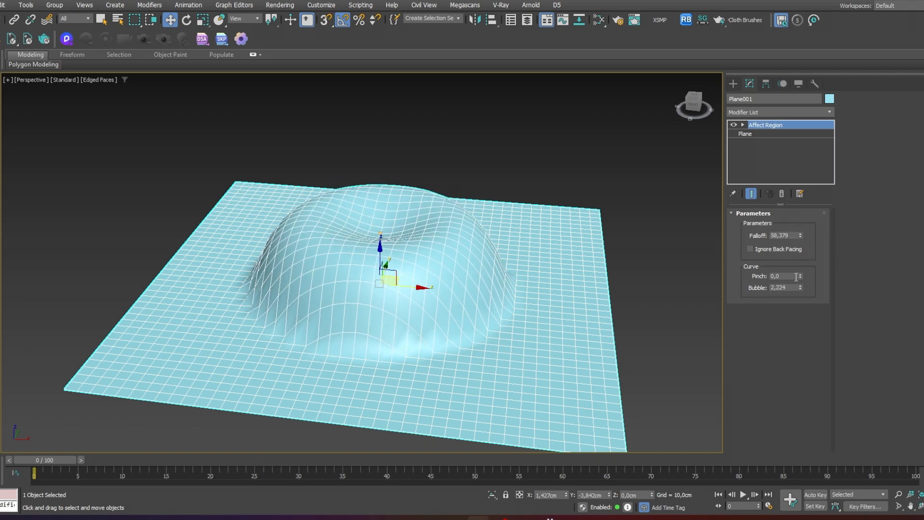
pyautogui.moveTo(811, 256); pyautogui.dragTo(812, 303)
pyautogui.moveTo(433, 289)
pyautogui.keyDown('alt'); pyautogui.mouseDown(button='middle')
pyautogui.moveTo(450, 315)
pyautogui.moveTo(499, 242)
pyautogui.moveTo(524, 298)
pyautogui.moveTo(444, 306)
pyautogui.moveTo(501, 289)
pyautogui.mouseUp(button='middle'); pyautogui.keyUp('alt')
pyautogui.press('F4')
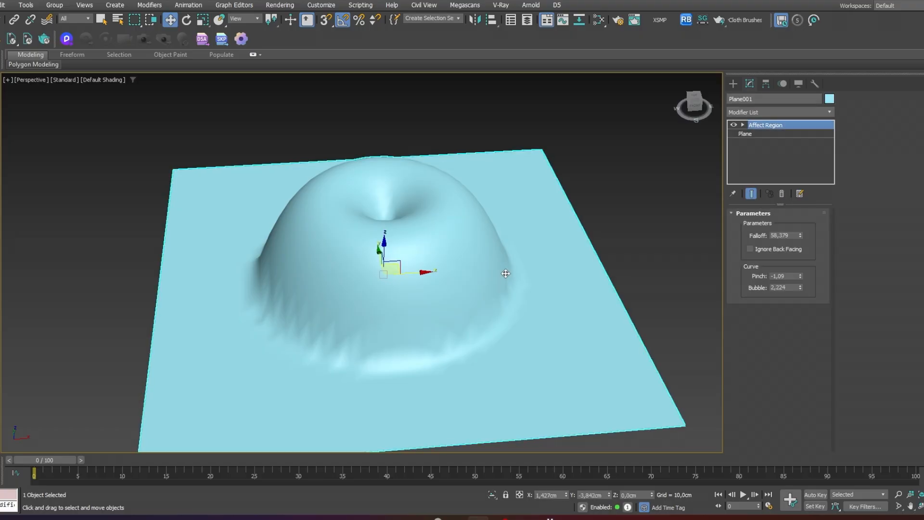
# Delete the plane and create a box about 140 cm long, 119 cm wide and 92 cm high
pyautogui.press('Delete')
pyautogui.click(733, 83)
pyautogui.click(752, 152)
pyautogui.moveTo(318, 243); pyautogui.dragTo(517, 357)
pyautogui.click(820, 345)
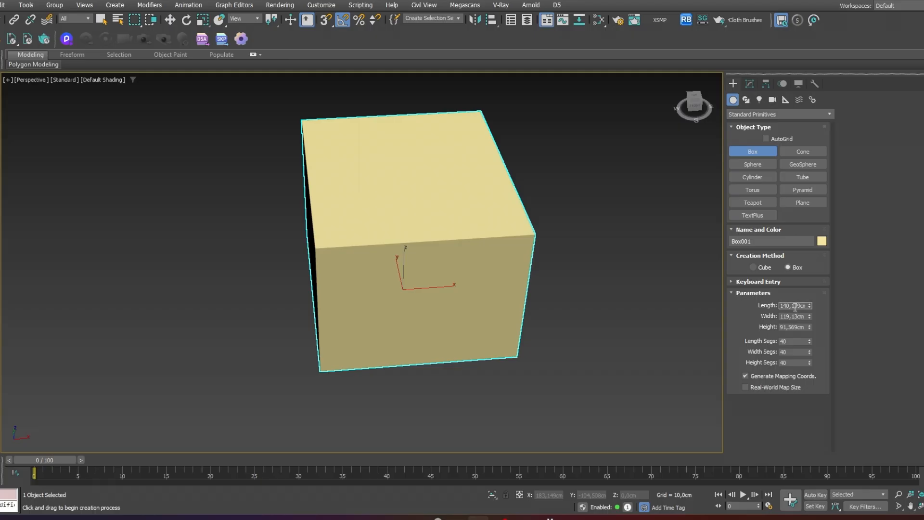
# Set the box's length, width and height to 200 cm each and display its edged faces
pyautogui.write('200')
pyautogui.press('Tab')
pyautogui.write('200')
pyautogui.press('Tab')
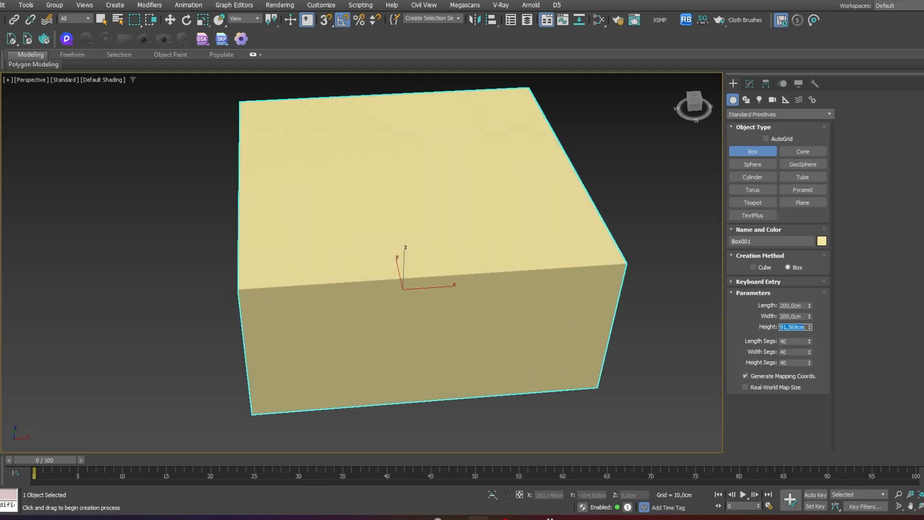
pyautogui.write('200')
pyautogui.press('Tab')
pyautogui.scroll(-5, 646, 334)
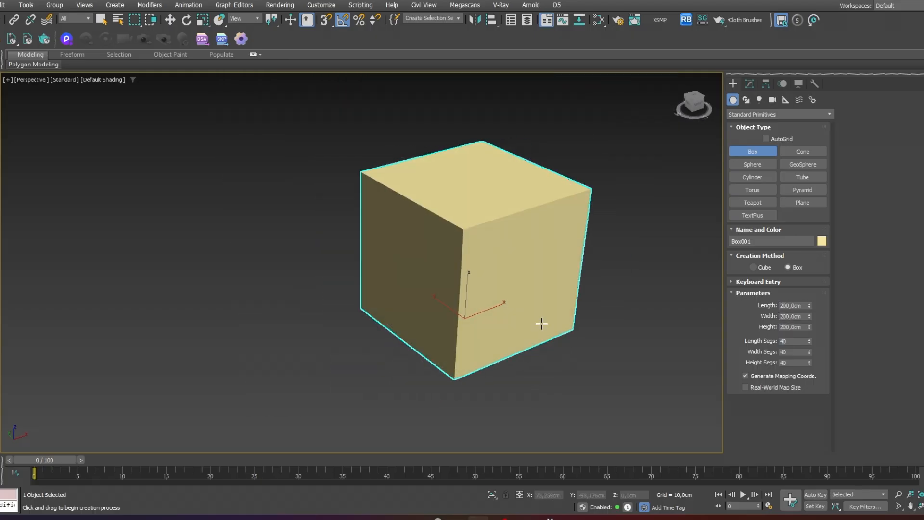
pyautogui.press('z')
pyautogui.press('F4')
pyautogui.keyDown('alt'); pyautogui.moveTo(350, 302); pyautogui.dragTo(660, 326, button='middle'); pyautogui.keyUp('alt')
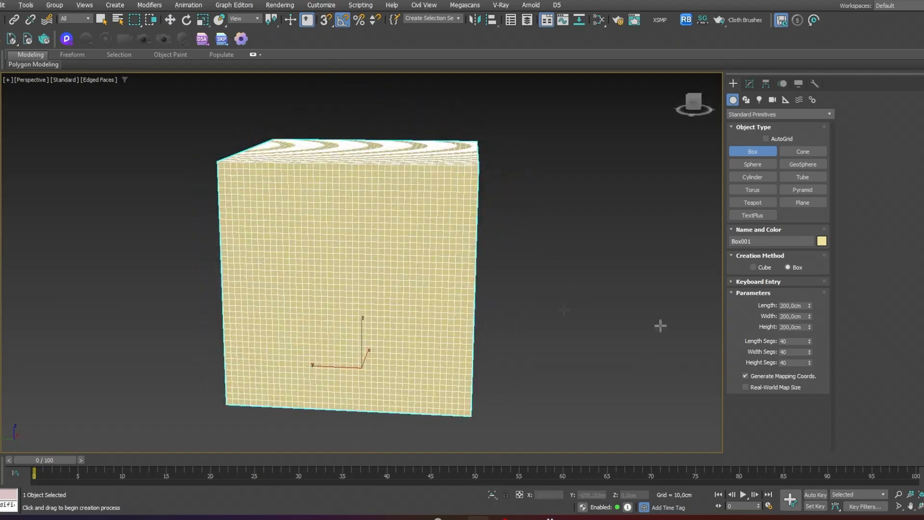
pyautogui.keyDown('alt'); pyautogui.moveTo(691, 432); pyautogui.dragTo(530, 424, button='middle'); pyautogui.keyUp('alt')
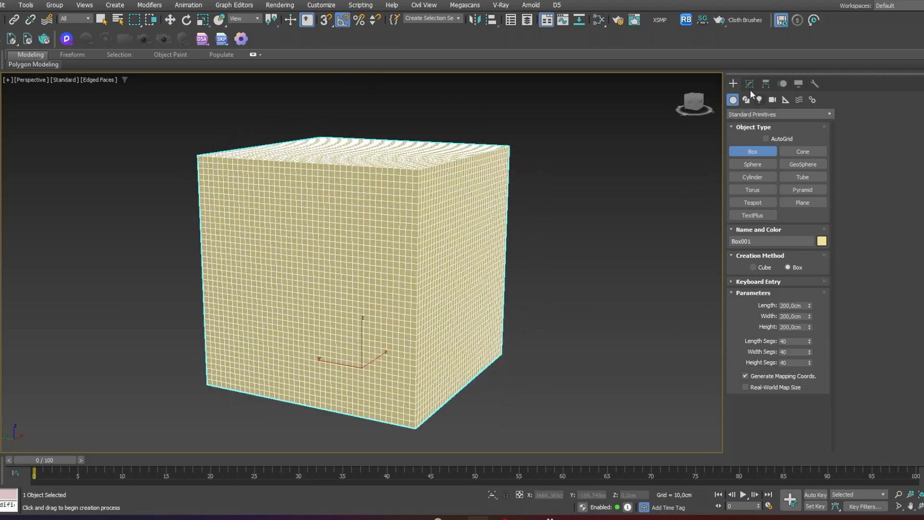
# Add an Affect Region modifier to the box with a falloff of 166, and show it in the wireframe front view
pyautogui.click(750, 84)
pyautogui.click(770, 112)
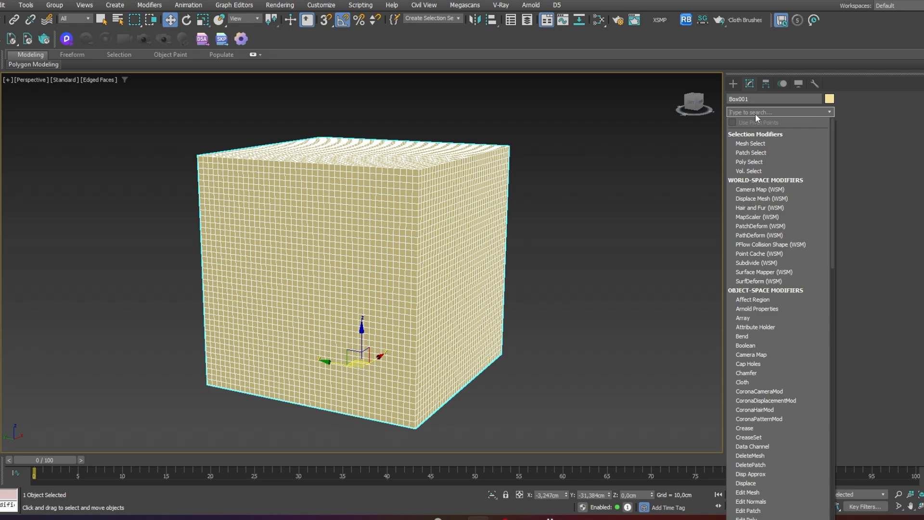
pyautogui.click(753, 300)
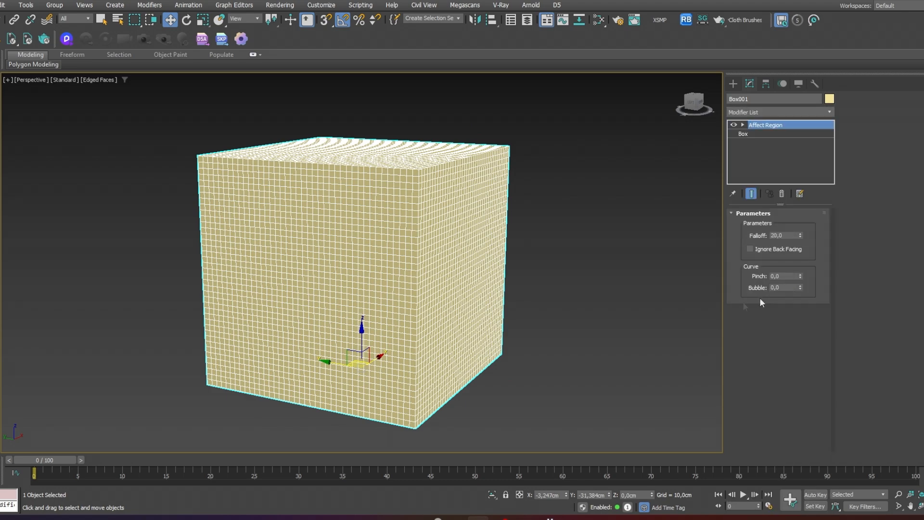
pyautogui.moveTo(800, 235); pyautogui.dragTo(810, 107)
pyautogui.moveTo(795, 25); pyautogui.dragTo(700, 380)
pyautogui.press('f')
pyautogui.press('F3')
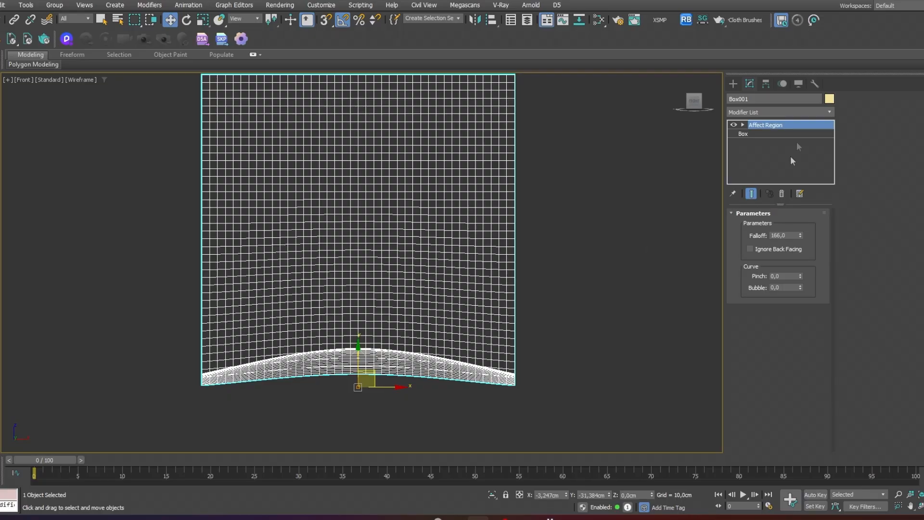
pyautogui.scroll(5, 367, 406)
pyautogui.scroll(-2, 415, 328)
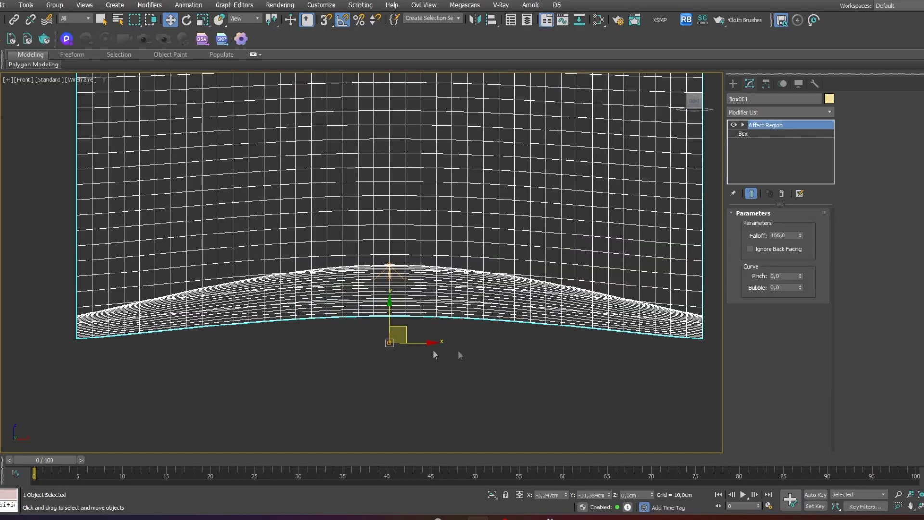
# Try other falloff and bubble values and a pinch of 5.03, and return the Affect Region's pinch and bubble to 0
pyautogui.moveTo(804, 234); pyautogui.dragTo(776, 354)
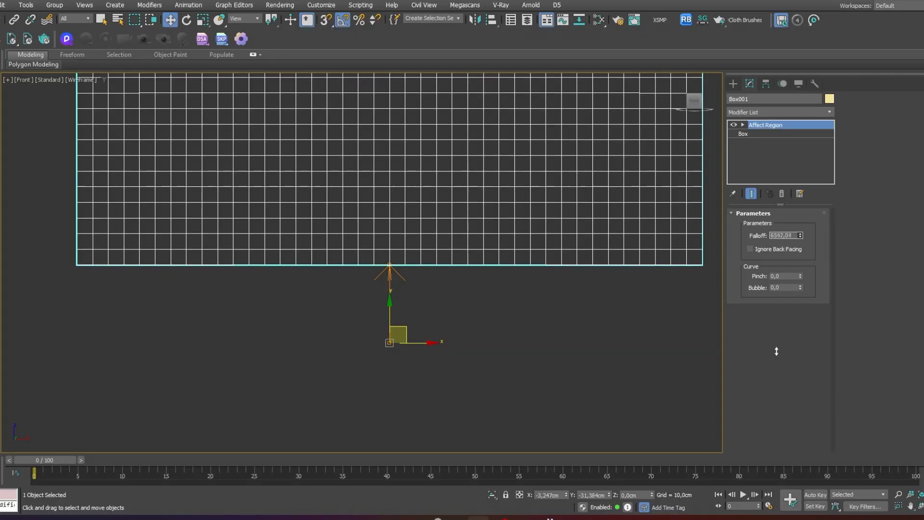
pyautogui.rightClick(777, 342)
pyautogui.scroll(-3, 455, 328)
pyautogui.moveTo(455, 327); pyautogui.dragTo(412, 327, button='middle')
pyautogui.scroll(1, 318, 327)
pyautogui.moveTo(800, 276); pyautogui.dragTo(775, 177)
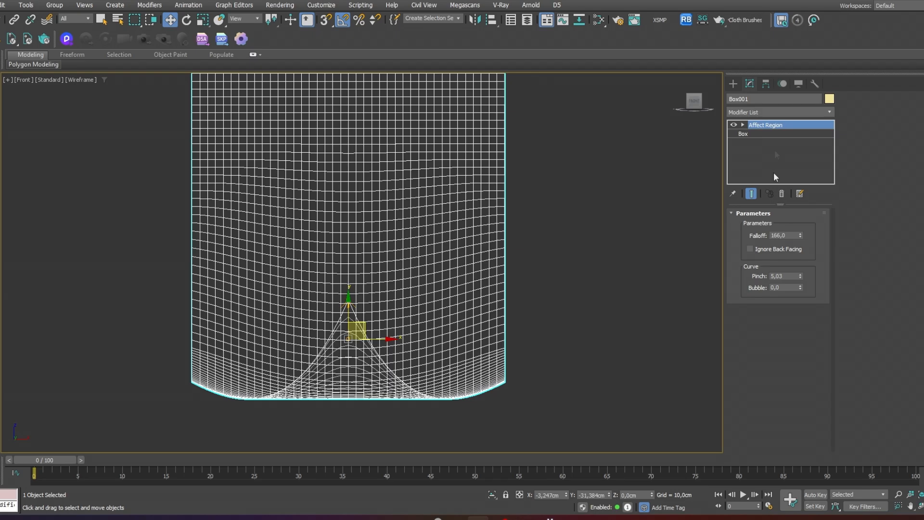
pyautogui.moveTo(800, 287); pyautogui.dragTo(766, 307)
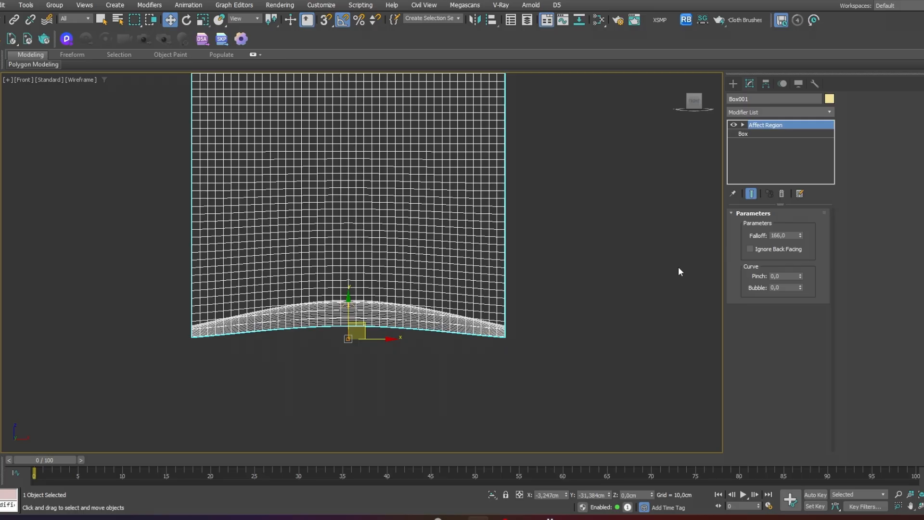
pyautogui.moveTo(445, 194); pyautogui.dragTo(441, 255, button='middle')
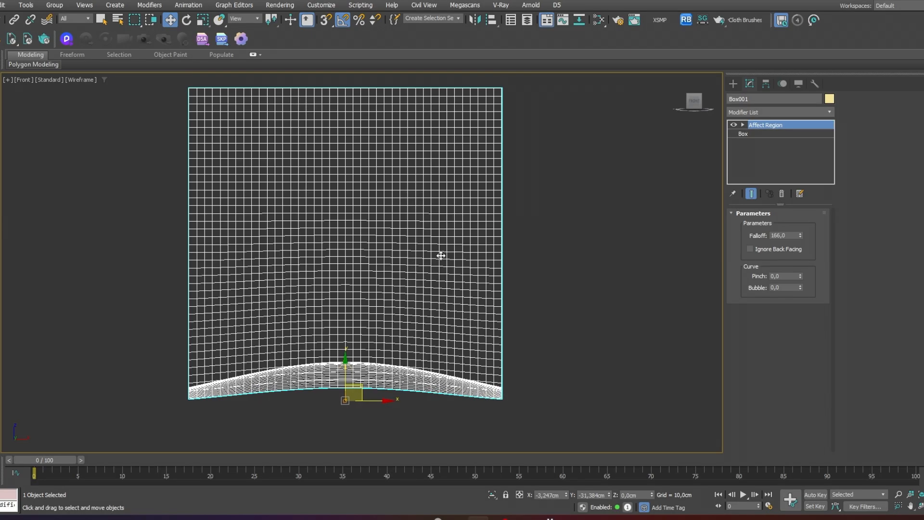
# Move the Affect Region's base point to the box's positive X side, about halfway up its height
pyautogui.click(744, 125)
pyautogui.click(761, 134)
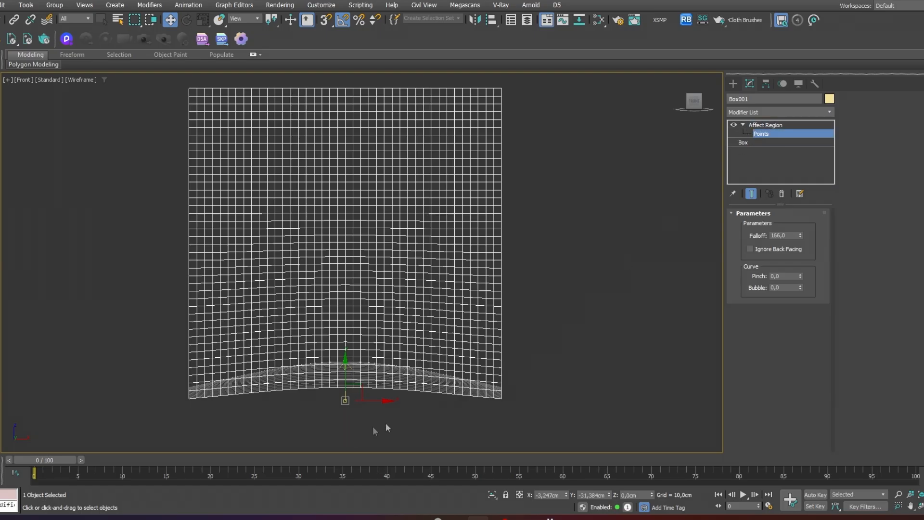
pyautogui.scroll(3, 375, 430)
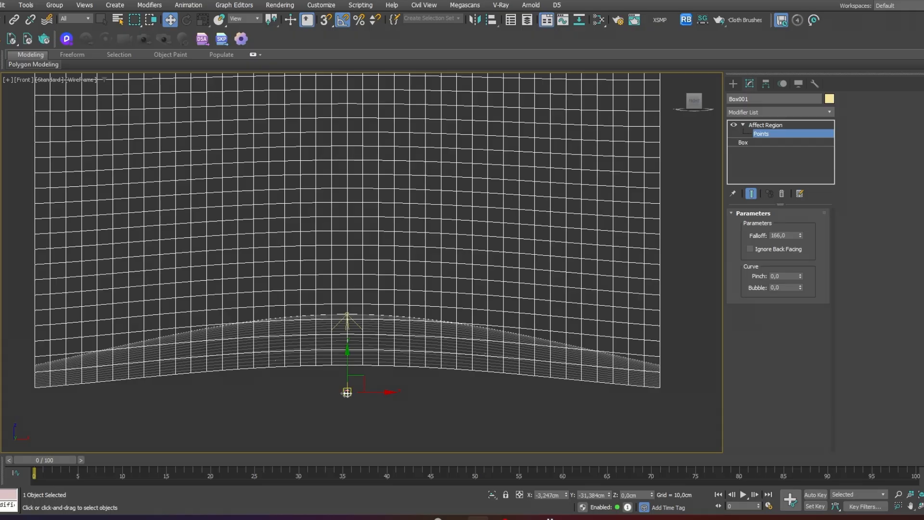
pyautogui.scroll(-4, 345, 393)
pyautogui.moveTo(345, 391); pyautogui.dragTo(489, 214)
pyautogui.rightClick(489, 214)
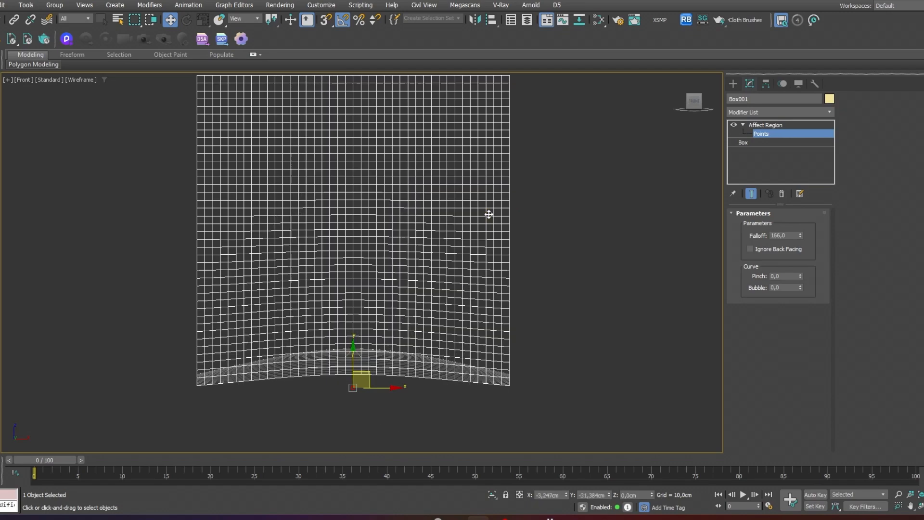
pyautogui.moveTo(392, 388)
pyautogui.mouseDown()
pyautogui.moveTo(423, 361)
pyautogui.moveTo(354, 331)
pyautogui.moveTo(499, 326)
pyautogui.moveTo(355, 330)
pyautogui.moveTo(351, 373)
pyautogui.moveTo(484, 186)
pyautogui.moveTo(482, 204)
pyautogui.mouseUp()
pyautogui.press('F3')
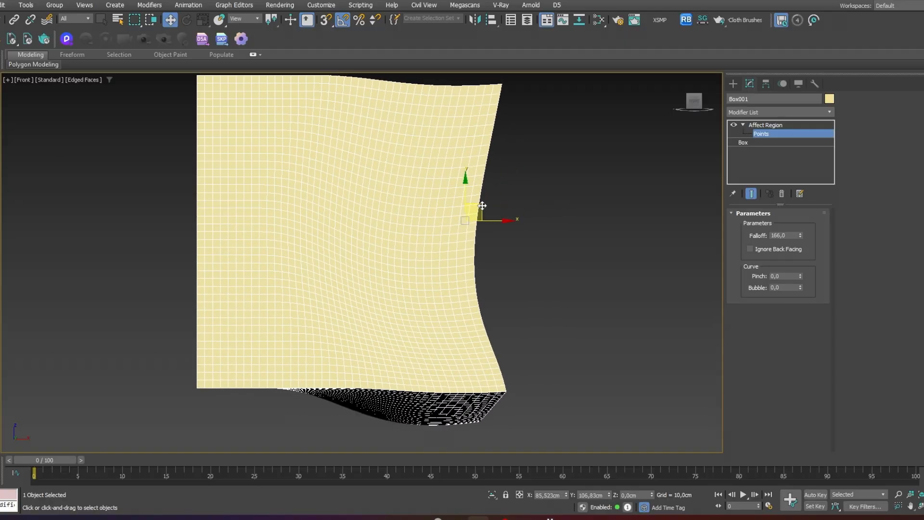
# Move the Affect Region's arrow tip point to about X -97.2 cm and Z 107 cm, and view the box in perspective
pyautogui.press('F3')
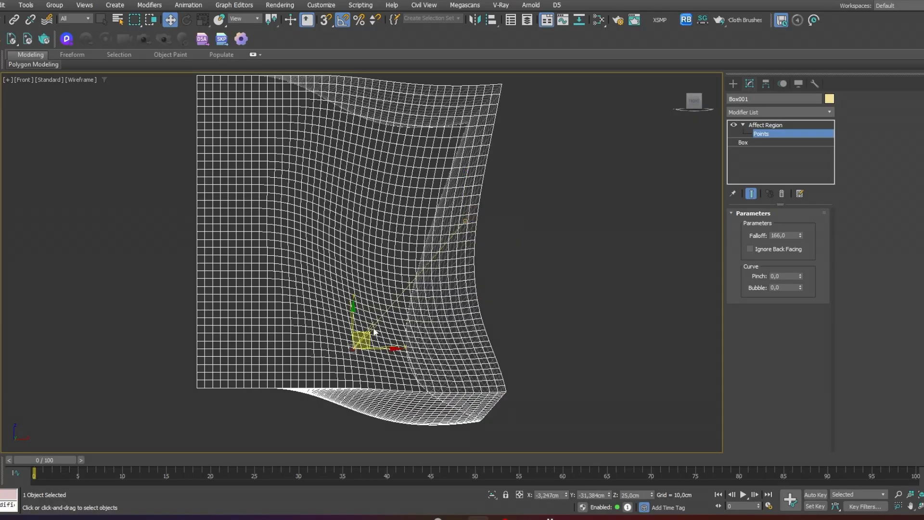
pyautogui.press('F3')
pyautogui.moveTo(375, 331); pyautogui.dragTo(222, 203)
pyautogui.press('p')
pyautogui.moveTo(299, 216)
pyautogui.keyDown('alt'); pyautogui.mouseDown(button='middle')
pyautogui.moveTo(408, 261)
pyautogui.moveTo(460, 259)
pyautogui.moveTo(463, 244)
pyautogui.moveTo(675, 232)
pyautogui.mouseUp(button='middle'); pyautogui.keyUp('alt')
pyautogui.press('F4')
pyautogui.press('F4')
# Set the Affect Region's falloff to 78.02 and pinch to -0.43, displaying the box shaded without edges
pyautogui.moveTo(800, 235)
pyautogui.mouseDown()
pyautogui.moveTo(802, 281)
pyautogui.moveTo(802, 260)
pyautogui.moveTo(790, 264)
pyautogui.mouseUp()
pyautogui.keyDown('alt'); pyautogui.moveTo(683, 303); pyautogui.dragTo(600, 310, button='middle'); pyautogui.keyUp('alt')
pyautogui.press('F4')
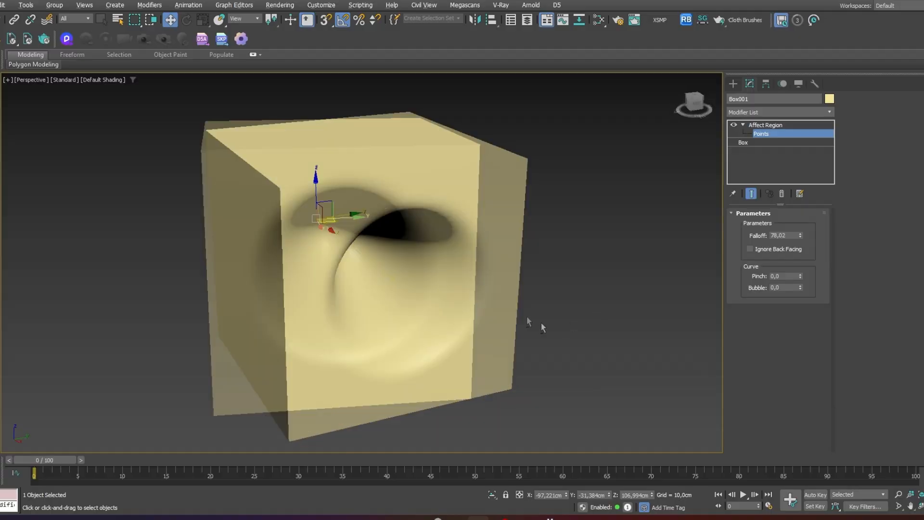
pyautogui.moveTo(800, 276)
pyautogui.mouseDown()
pyautogui.moveTo(795, 228)
pyautogui.moveTo(790, 315)
pyautogui.moveTo(795, 263)
pyautogui.moveTo(802, 293)
pyautogui.mouseUp()
pyautogui.rightClick(799, 274)
pyautogui.keyDown('alt'); pyautogui.moveTo(515, 353); pyautogui.dragTo(526, 336, button='middle'); pyautogui.keyUp('alt')
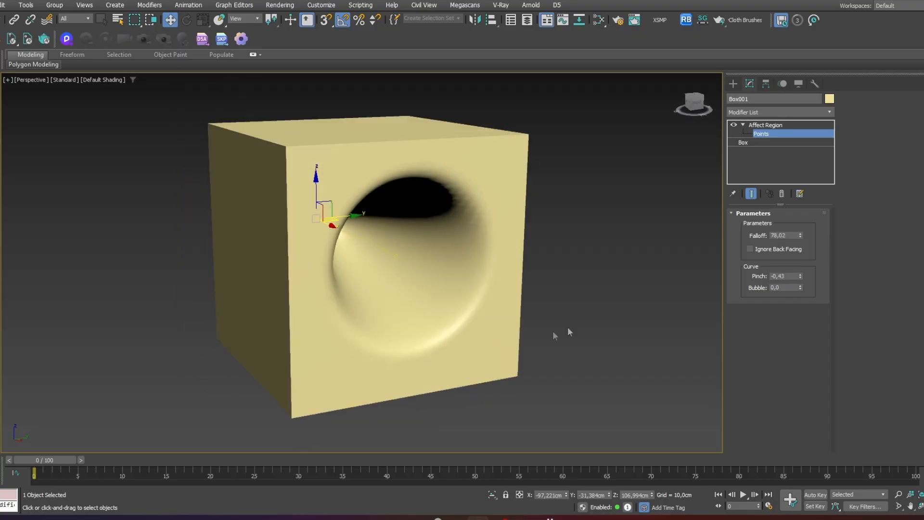
# Set the Affect Region's bubble to 0.49 and inspect the hollow with edged faces displayed
pyautogui.moveTo(800, 287)
pyautogui.mouseDown()
pyautogui.moveTo(790, 298)
pyautogui.moveTo(790, 281)
pyautogui.mouseUp()
pyautogui.press('F4')
pyautogui.moveTo(568, 356)
pyautogui.keyDown('alt'); pyautogui.mouseDown(button='middle')
pyautogui.moveTo(515, 351)
pyautogui.moveTo(437, 313)
pyautogui.moveTo(491, 271)
pyautogui.moveTo(491, 255)
pyautogui.moveTo(520, 268)
pyautogui.moveTo(516, 279)
pyautogui.mouseUp(button='middle'); pyautogui.keyUp('alt')
pyautogui.press('F4')
pyautogui.press('F4')
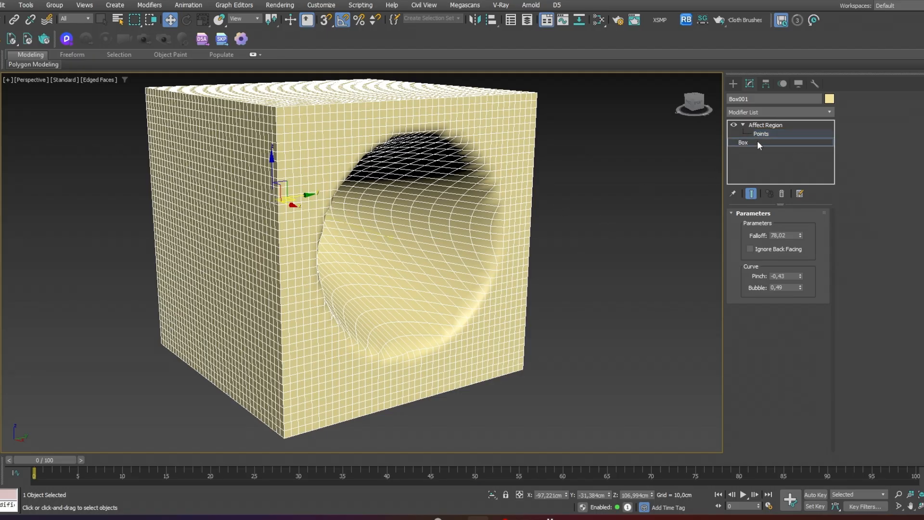
# Add a TurboSmooth modifier between the box and Affect Region, and display the box shaded without edges
pyautogui.click(757, 141)
pyautogui.click(764, 112)
pyautogui.write('turbo')
pyautogui.press('Return')
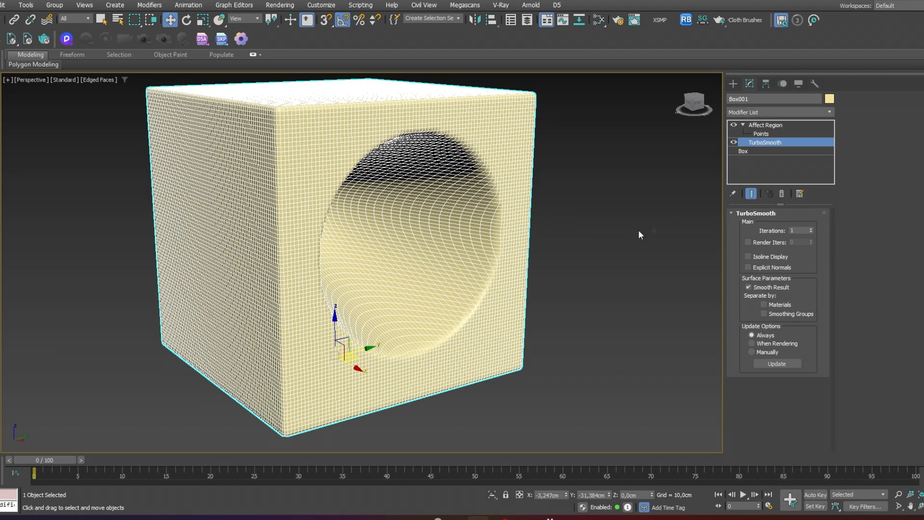
pyautogui.click(631, 232)
pyautogui.press('F4')
pyautogui.hotkey('ctrl', 'z')
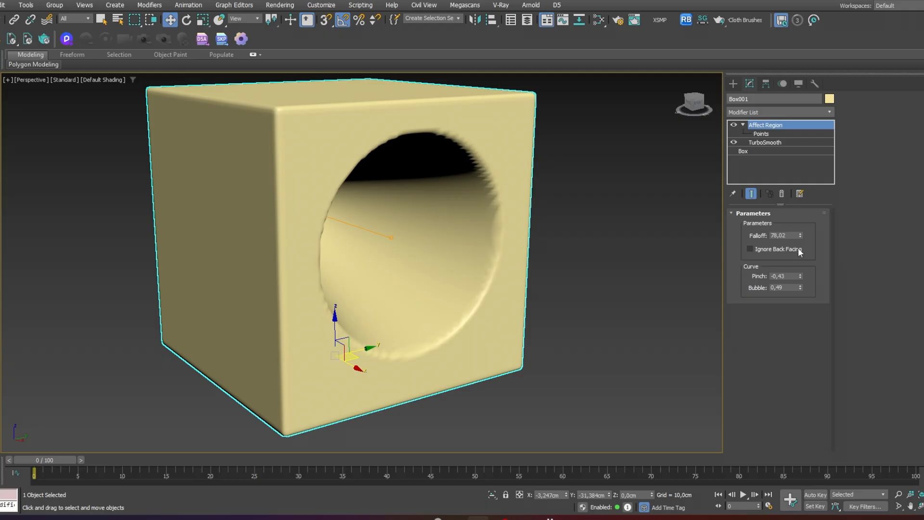
# Set the Affect Region's falloff to 88.163, pinch to 2.029 and bubble to 0.554
pyautogui.moveTo(800, 278); pyautogui.dragTo(798, 158)
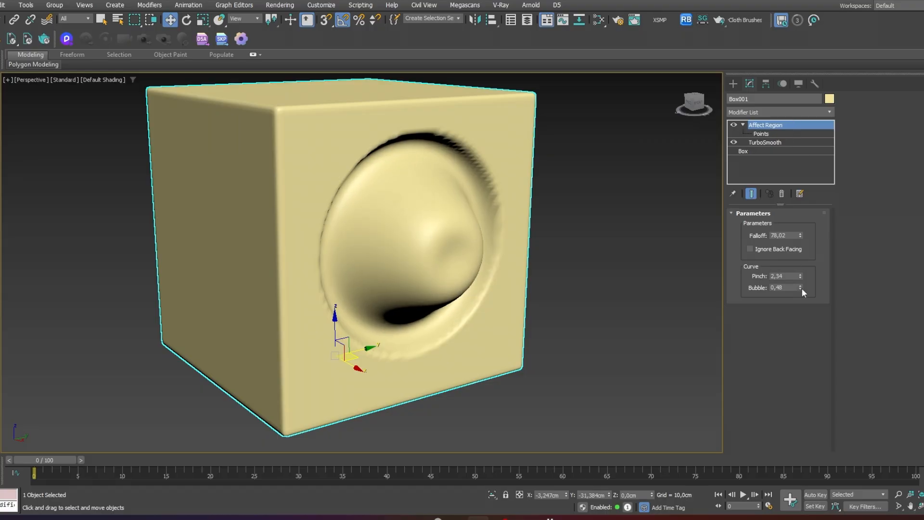
pyautogui.moveTo(801, 287)
pyautogui.mouseDown()
pyautogui.moveTo(800, 240)
pyautogui.moveTo(795, 272)
pyautogui.mouseUp()
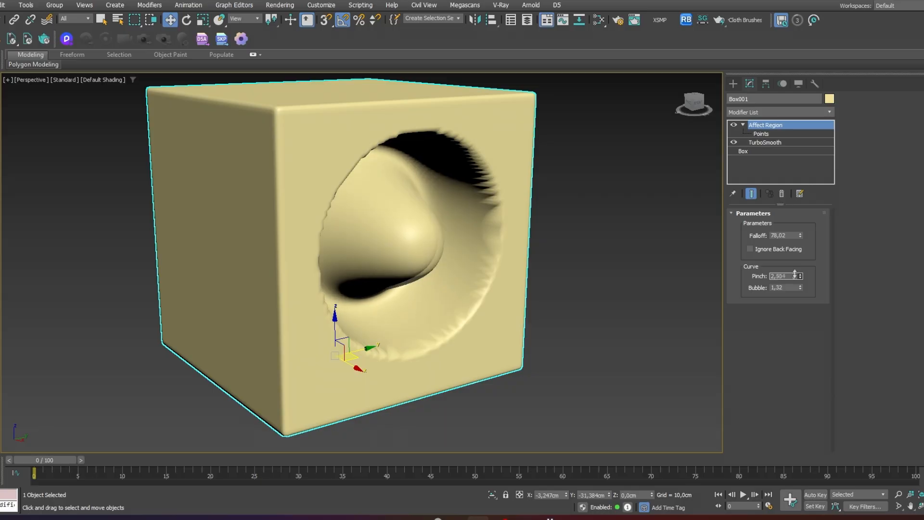
pyautogui.keyDown('alt'); pyautogui.moveTo(462, 217); pyautogui.dragTo(698, 243, button='middle'); pyautogui.keyUp('alt')
pyautogui.moveTo(800, 235); pyautogui.dragTo(800, 230)
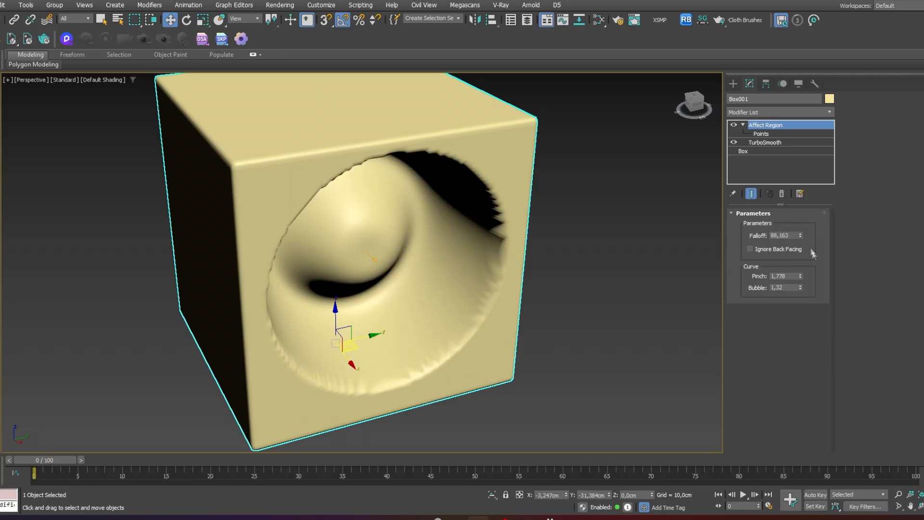
pyautogui.moveTo(800, 273); pyautogui.dragTo(802, 247)
pyautogui.moveTo(800, 288); pyautogui.dragTo(782, 319)
pyautogui.moveTo(800, 278); pyautogui.dragTo(801, 289)
pyautogui.keyDown('alt'); pyautogui.moveTo(658, 329); pyautogui.dragTo(514, 350, button='middle'); pyautogui.keyUp('alt')
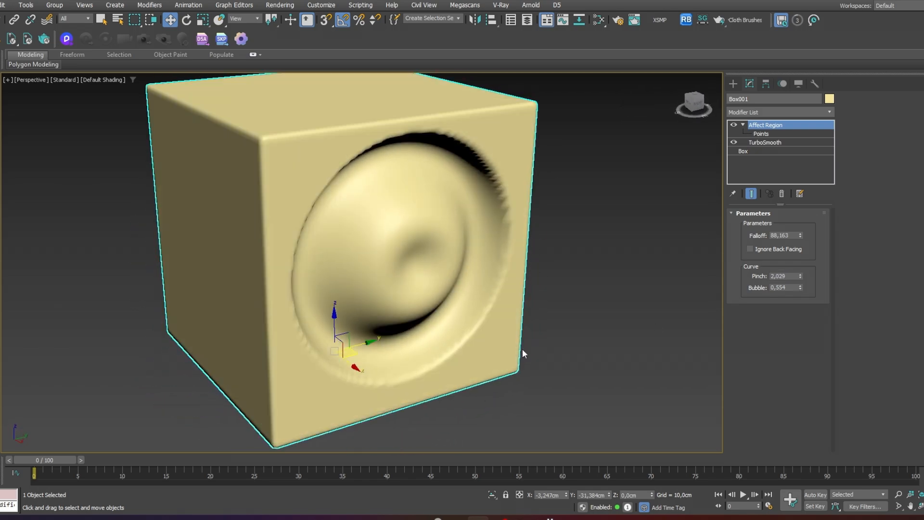
# Examine the deformed side of the box from several angles and in the front view, both shaded and in wireframe
pyautogui.scroll(-2, 523, 354)
pyautogui.keyDown('alt'); pyautogui.moveTo(523, 354); pyautogui.dragTo(413, 277, button='middle'); pyautogui.keyUp('alt')
pyautogui.press('F4')
pyautogui.press('F4')
pyautogui.keyDown('alt'); pyautogui.moveTo(500, 277); pyautogui.dragTo(521, 270, button='middle'); pyautogui.keyUp('alt')
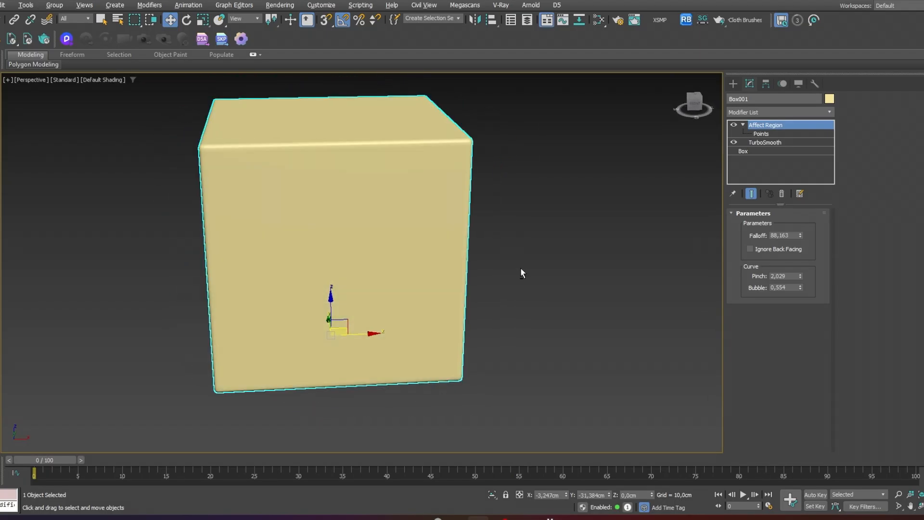
pyautogui.press('f')
pyautogui.press('F3')
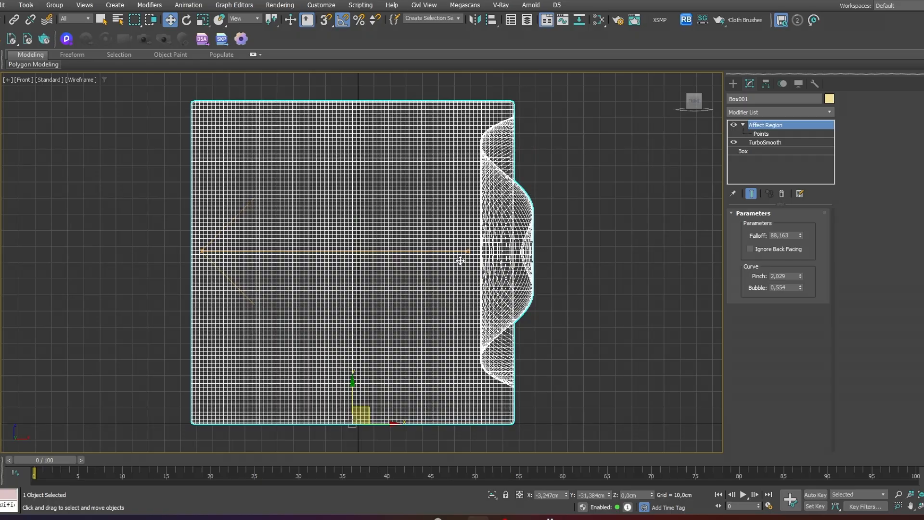
pyautogui.click(587, 254)
pyautogui.press('F3')
pyautogui.click(468, 255)
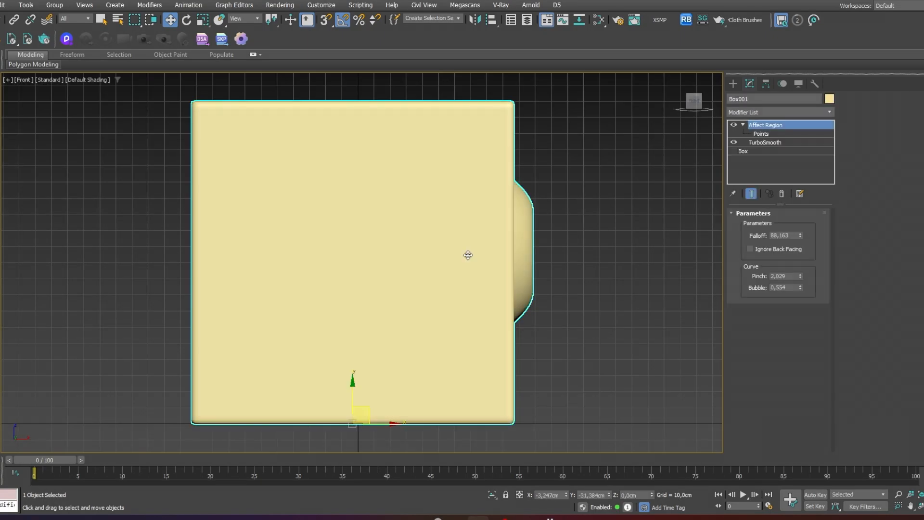
pyautogui.keyDown('alt'); pyautogui.moveTo(550, 238); pyautogui.dragTo(480, 218, button='middle'); pyautogui.keyUp('alt')
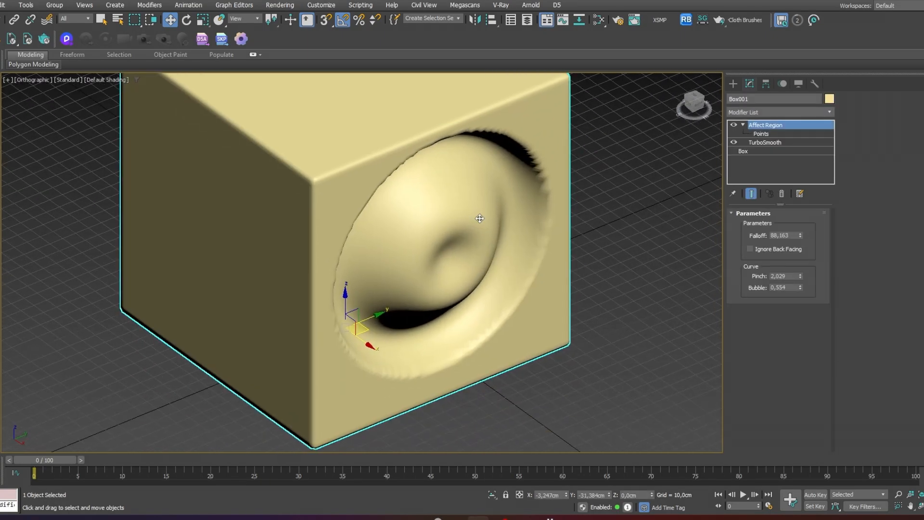
pyautogui.press('f')
pyautogui.moveTo(491, 167); pyautogui.dragTo(454, 289, button='middle')
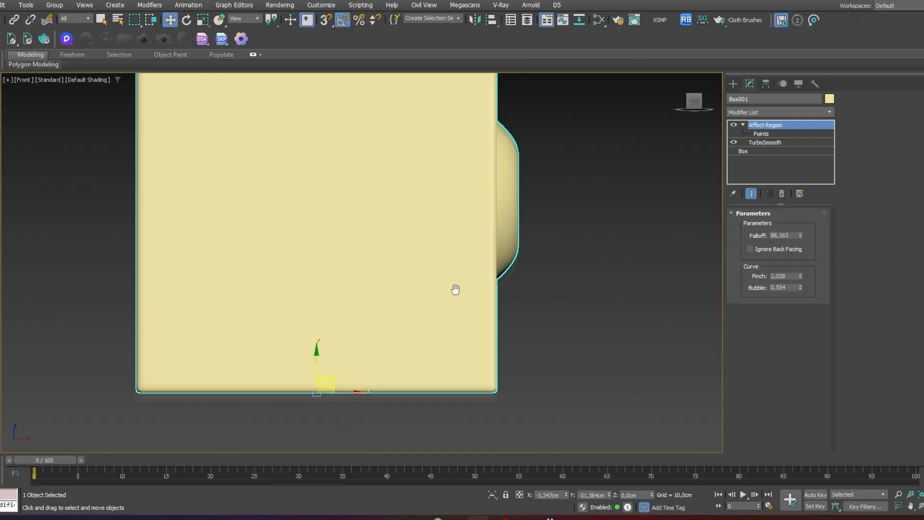
# Add an FFD 4x4x4 modifier to the box and move the middle control points of the bulged side inward
pyautogui.click(763, 112)
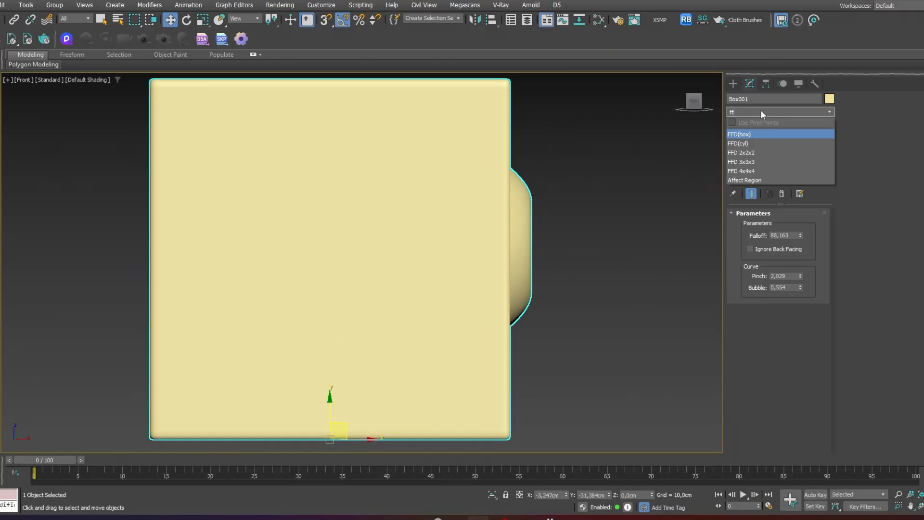
pyautogui.click(751, 171)
pyautogui.moveTo(556, 260); pyautogui.dragTo(452, 242)
pyautogui.keyDown('alt'); pyautogui.moveTo(451, 242); pyautogui.dragTo(601, 233, button='middle'); pyautogui.keyUp('alt')
pyautogui.scroll(-5, 579, 247)
pyautogui.press('f')
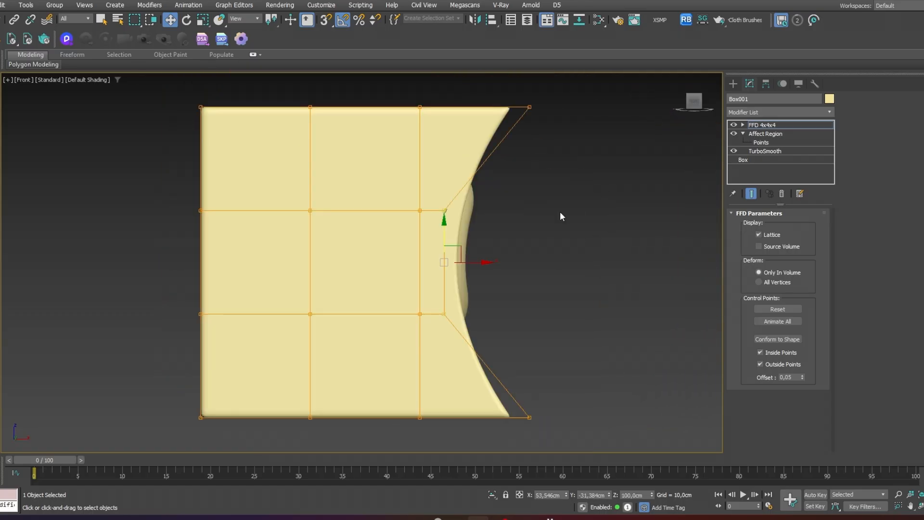
# Move the FFD lattice's control points along one upper edge inward, and delete the FFD 4x4x4 modifier
pyautogui.press('l')
pyautogui.keyDown('alt'); pyautogui.moveTo(539, 234); pyautogui.dragTo(545, 166, button='middle'); pyautogui.keyUp('alt')
pyautogui.click(695, 101)
pyautogui.moveTo(584, 117); pyautogui.dragTo(501, 120)
pyautogui.keyDown('alt'); pyautogui.moveTo(501, 120); pyautogui.dragTo(430, 238, button='middle'); pyautogui.keyUp('alt')
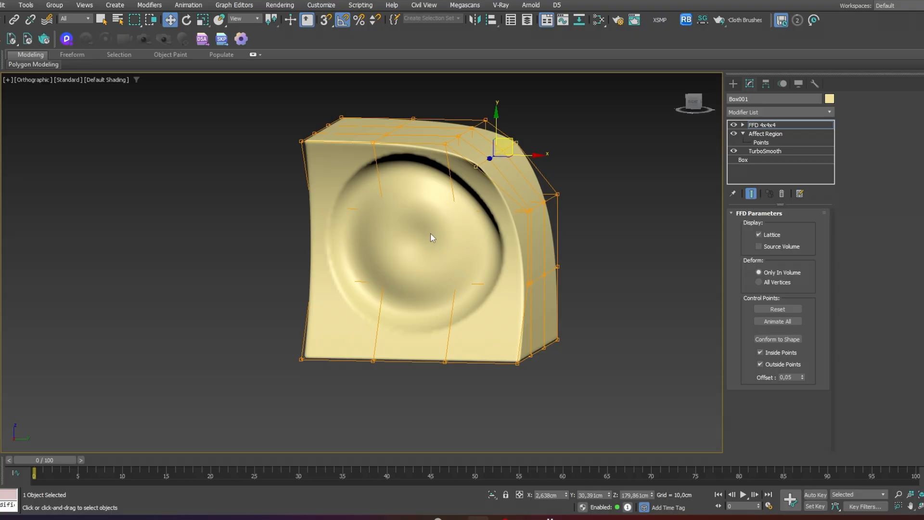
pyautogui.click(782, 193)
pyautogui.keyDown('alt'); pyautogui.moveTo(439, 206); pyautogui.dragTo(507, 193, button='middle'); pyautogui.keyUp('alt')
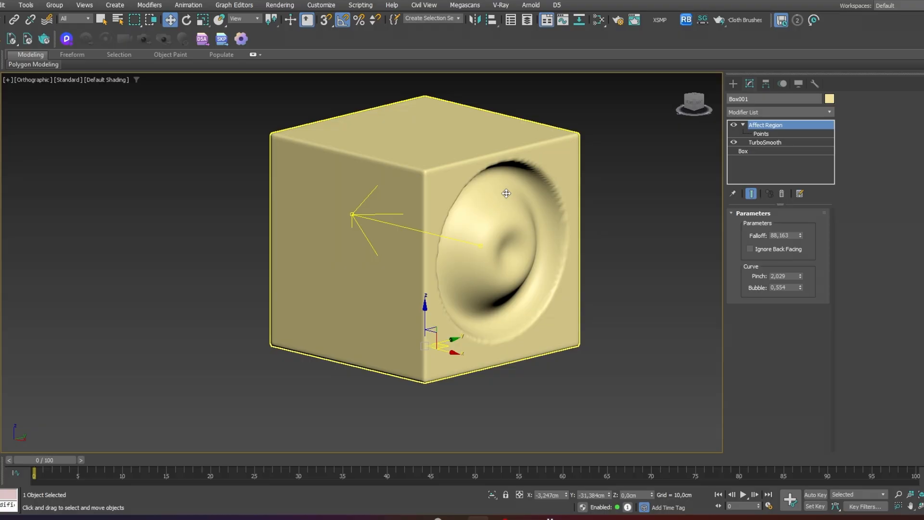